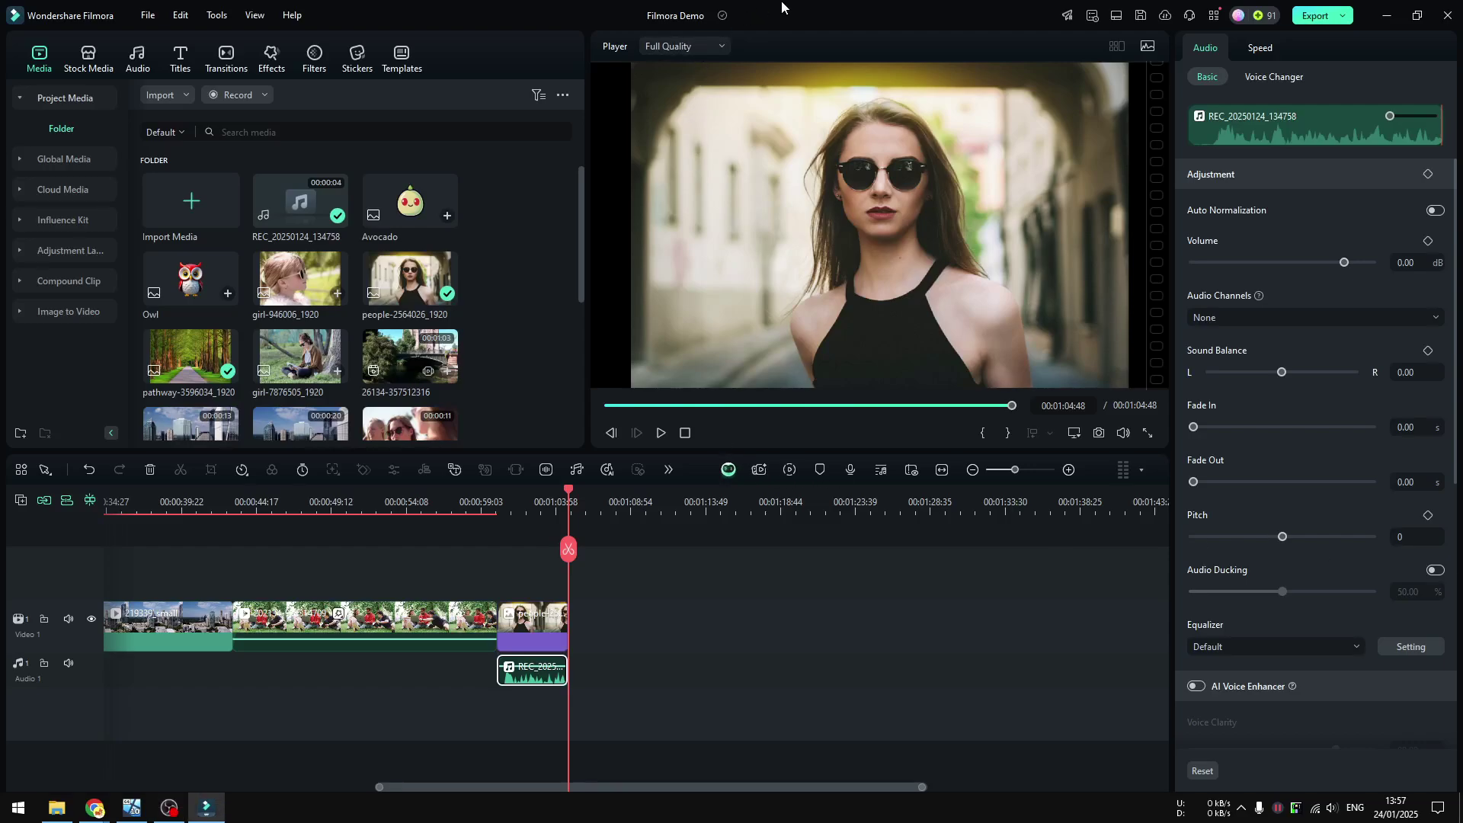
# - Review the sunglasses clip on the timeline and park the playhead inside it
pyautogui.click(484, 502)
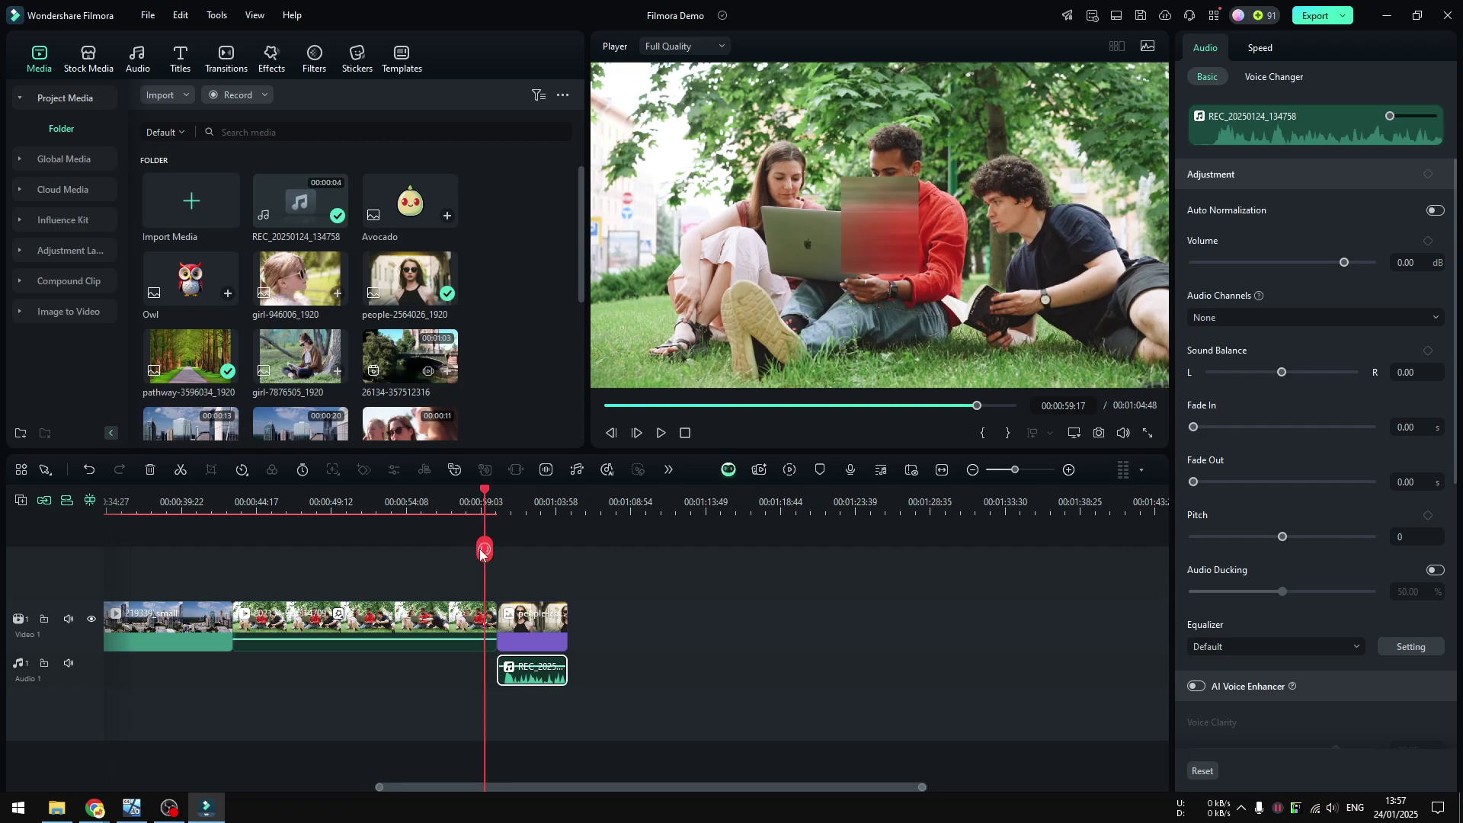
pyautogui.moveTo(485, 551); pyautogui.dragTo(495, 559)
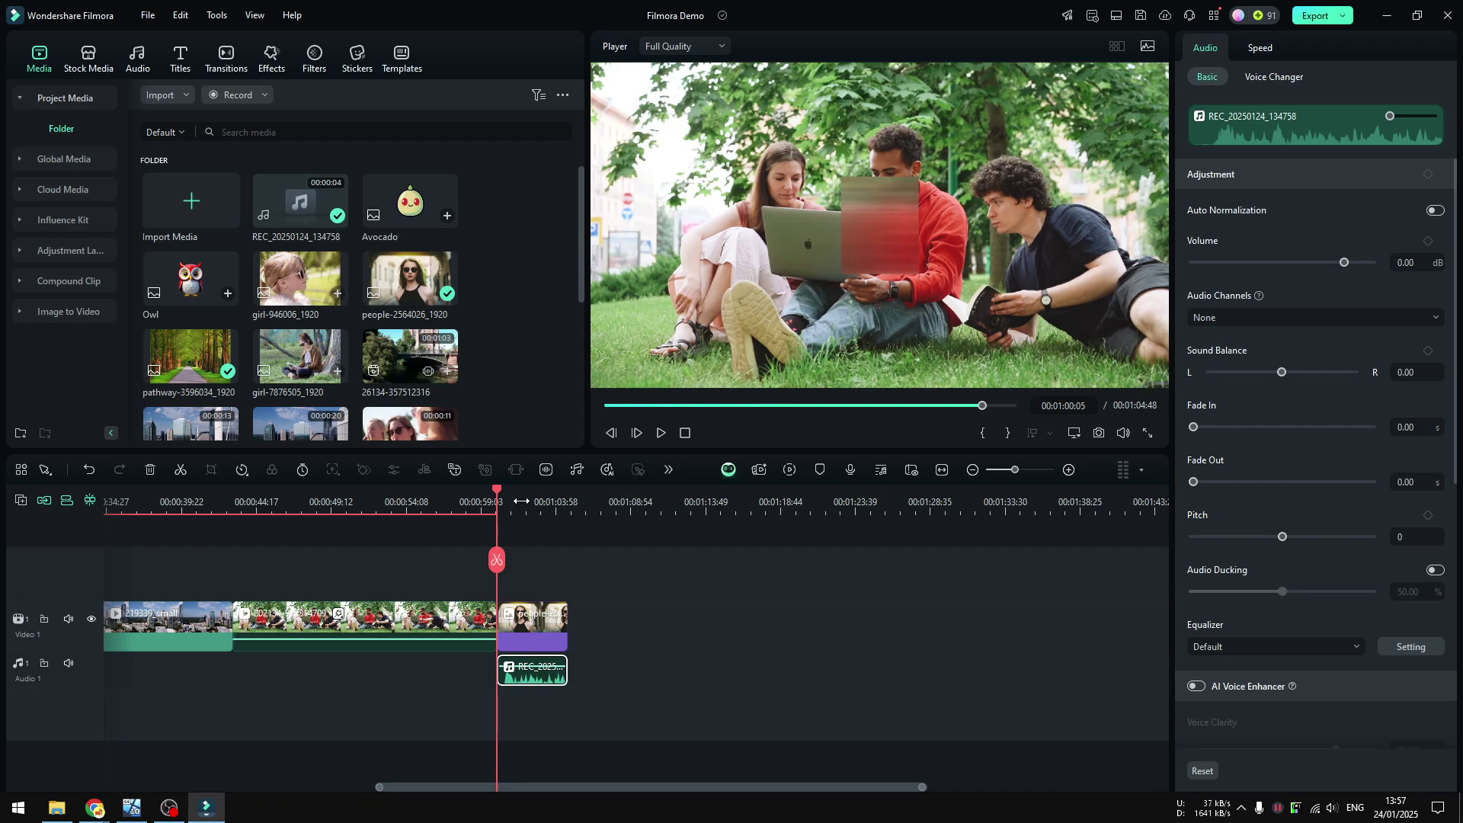
pyautogui.click(521, 502)
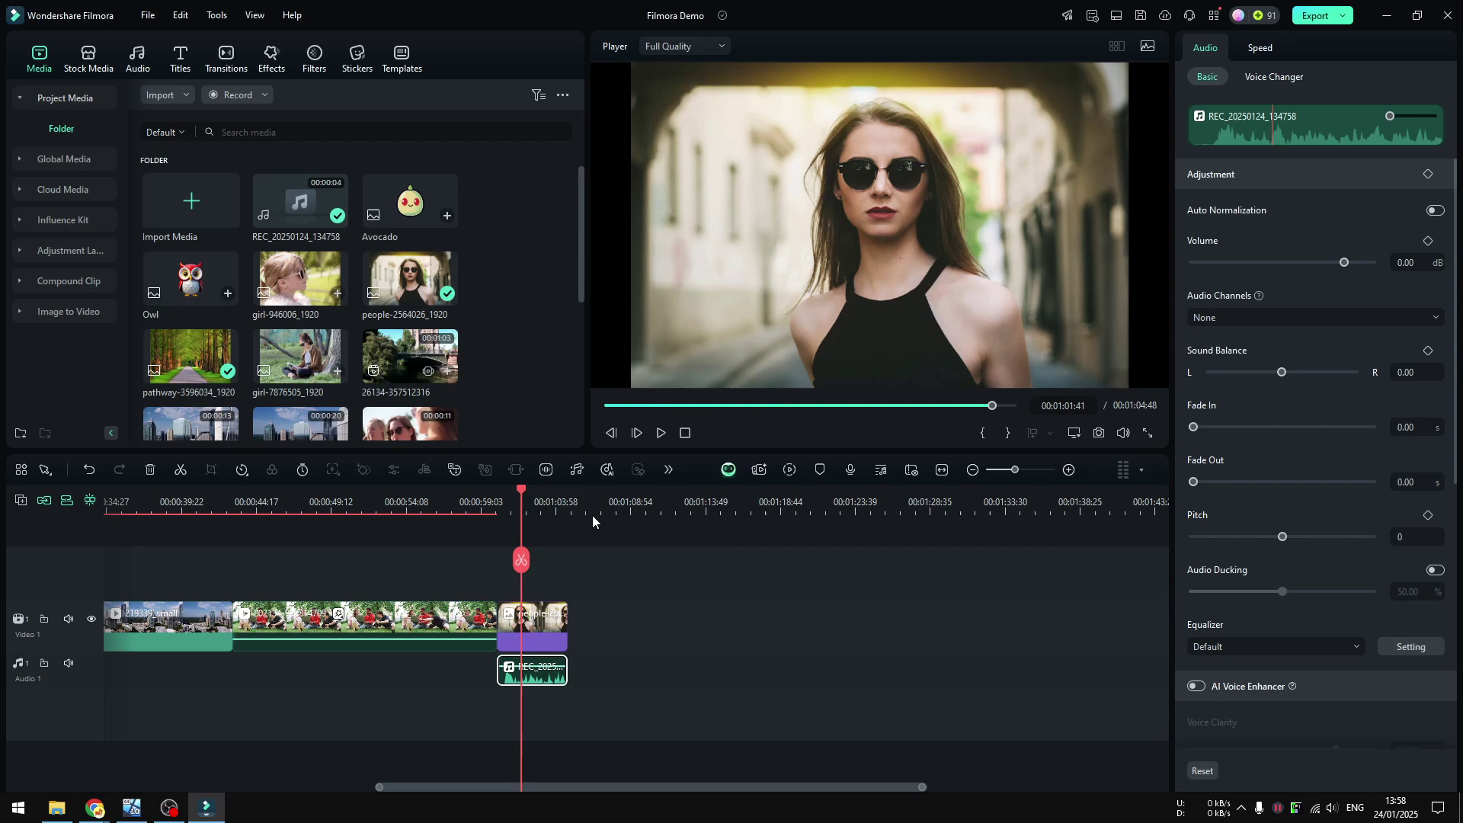
pyautogui.click(491, 503)
pyautogui.moveTo(531, 677)
pyautogui.mouseDown()
pyautogui.moveTo(544, 676)
pyautogui.moveTo(526, 675)
pyautogui.mouseUp()
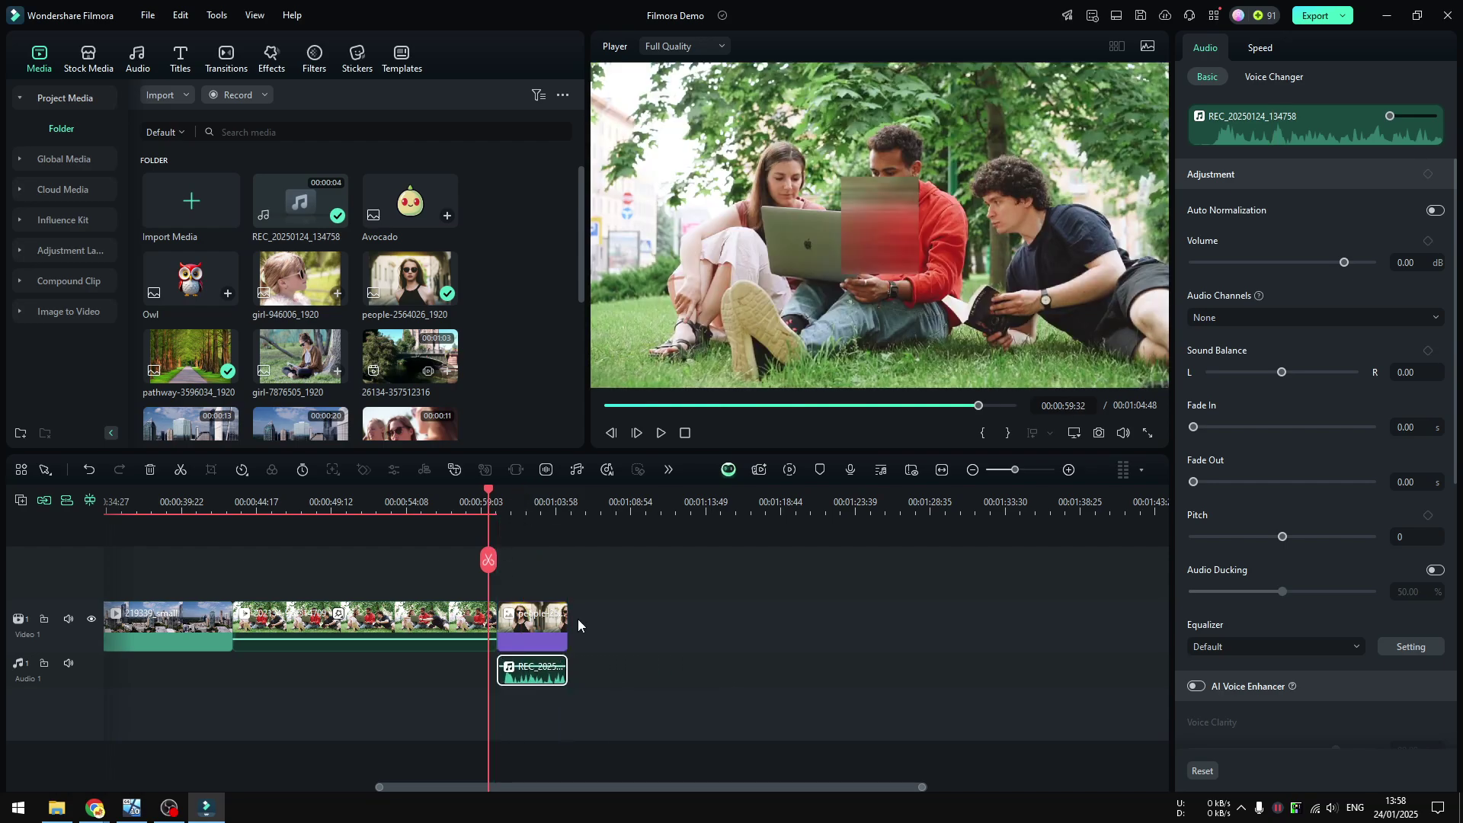
pyautogui.click(660, 432)
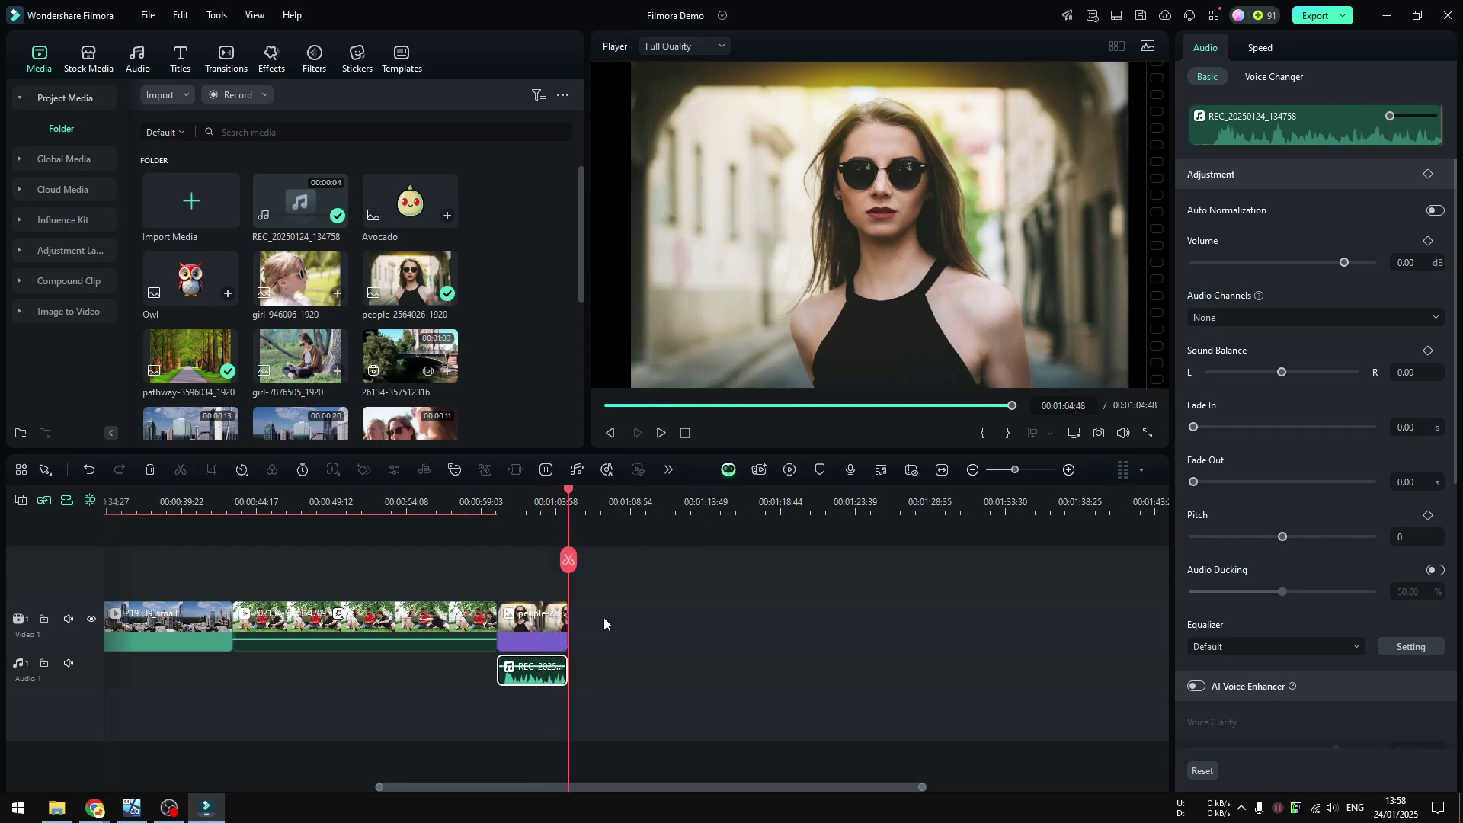
pyautogui.click(525, 501)
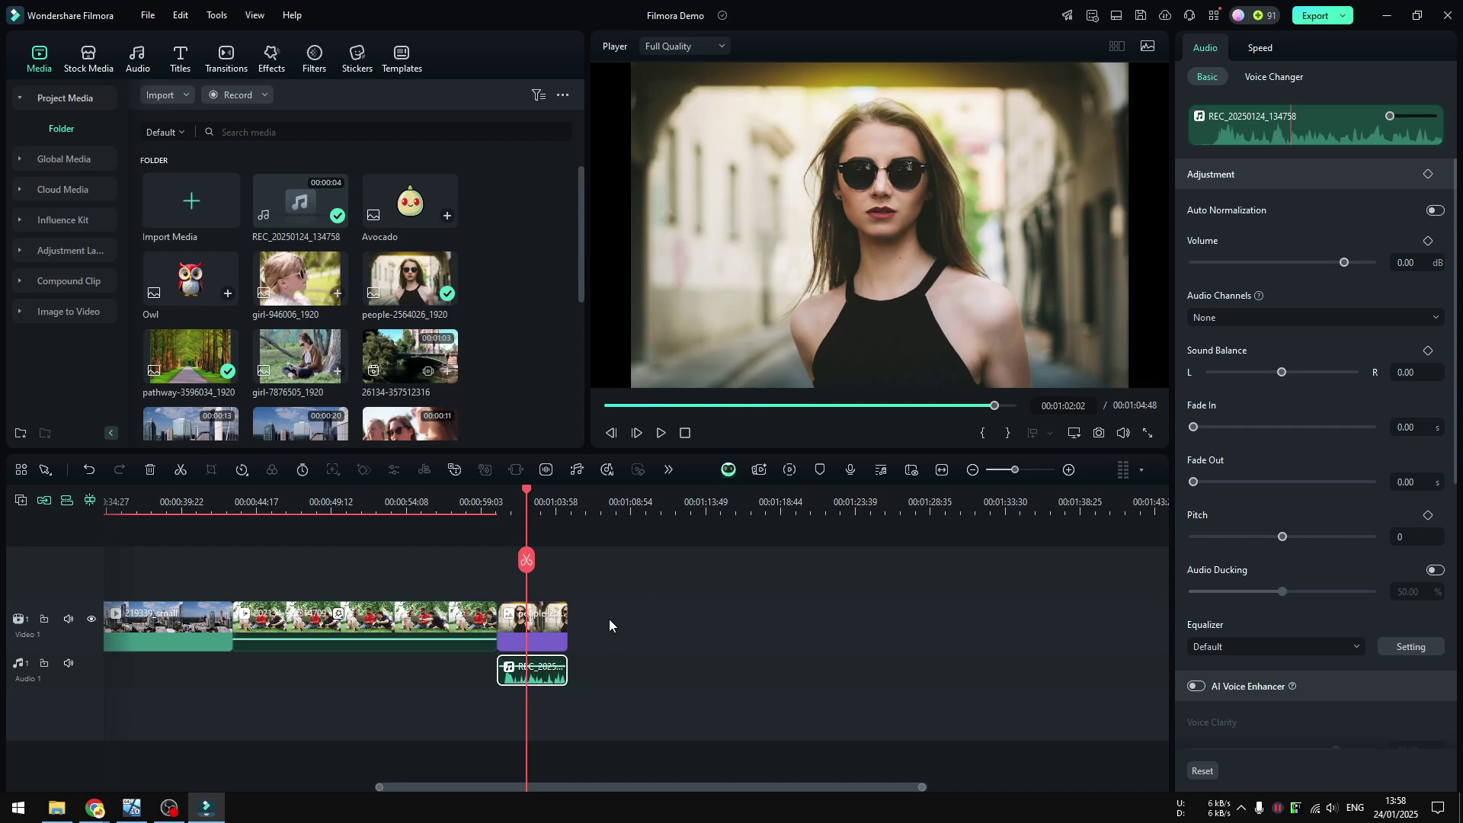
# - Bring up Speech-to-Text for the clip and choose the Dynamic Captions mode, English (US), no translation
pyautogui.click(454, 471)
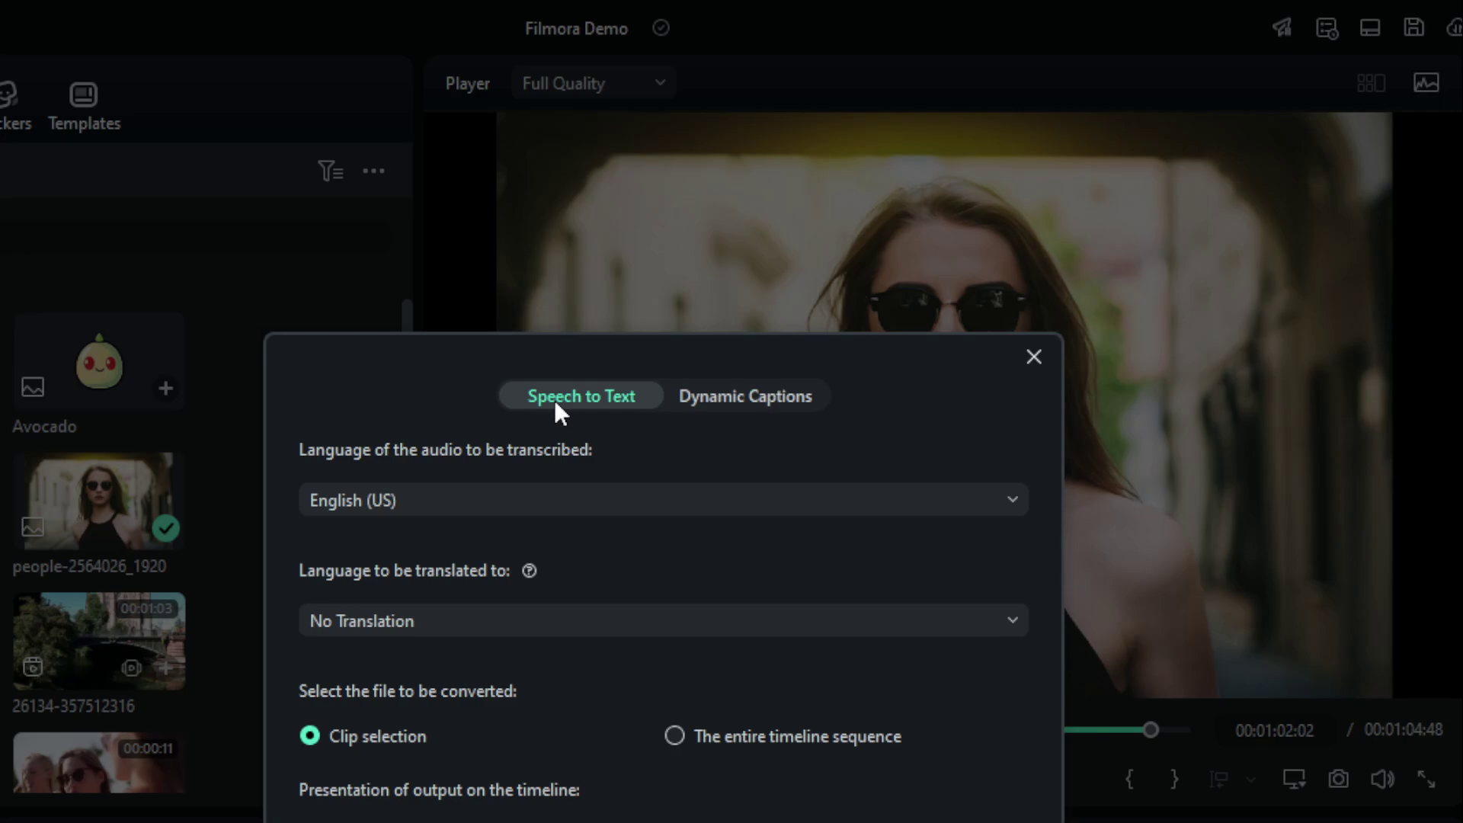
pyautogui.click(729, 398)
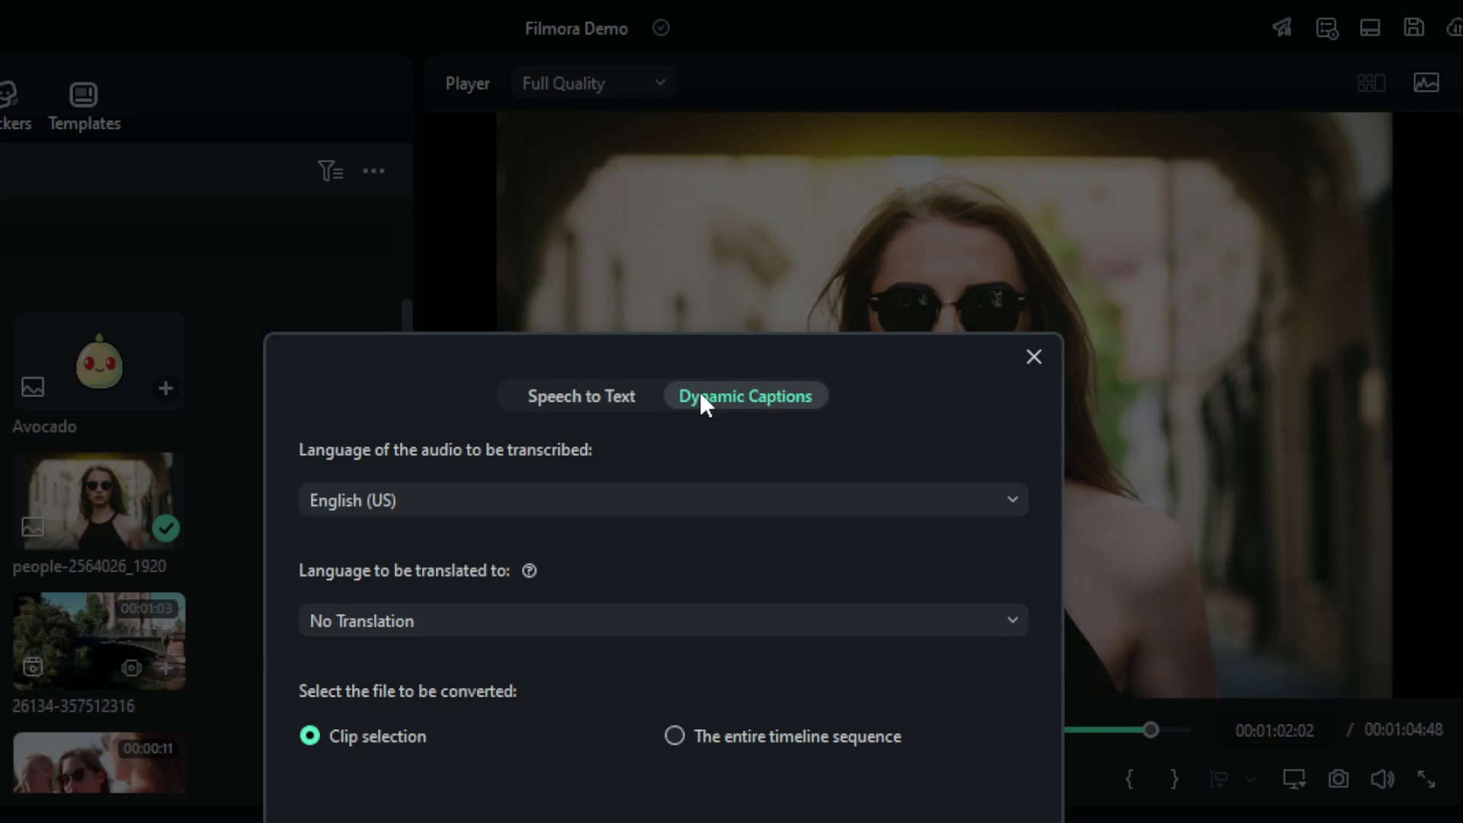
pyautogui.click(597, 399)
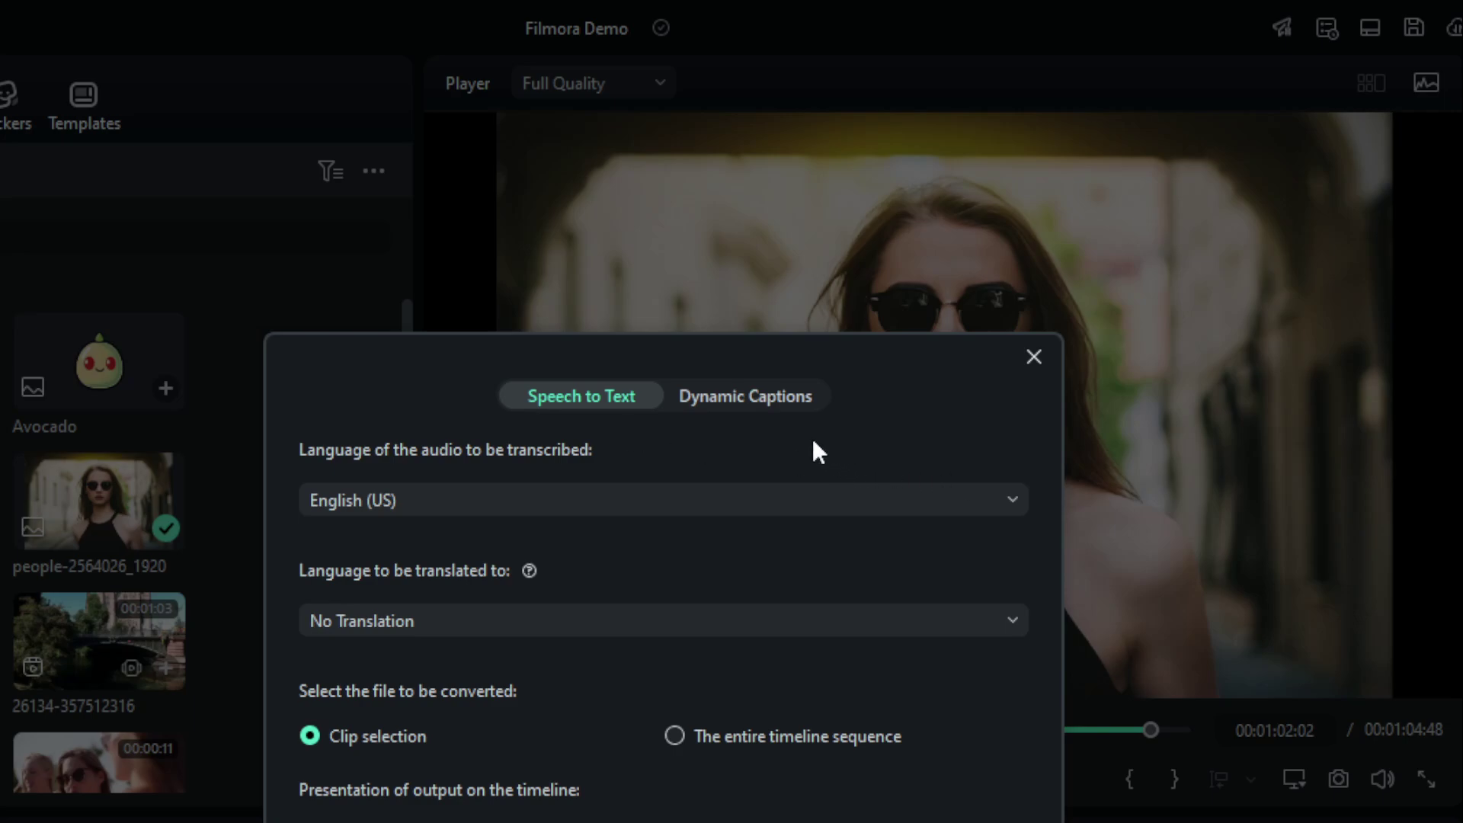
pyautogui.click(720, 403)
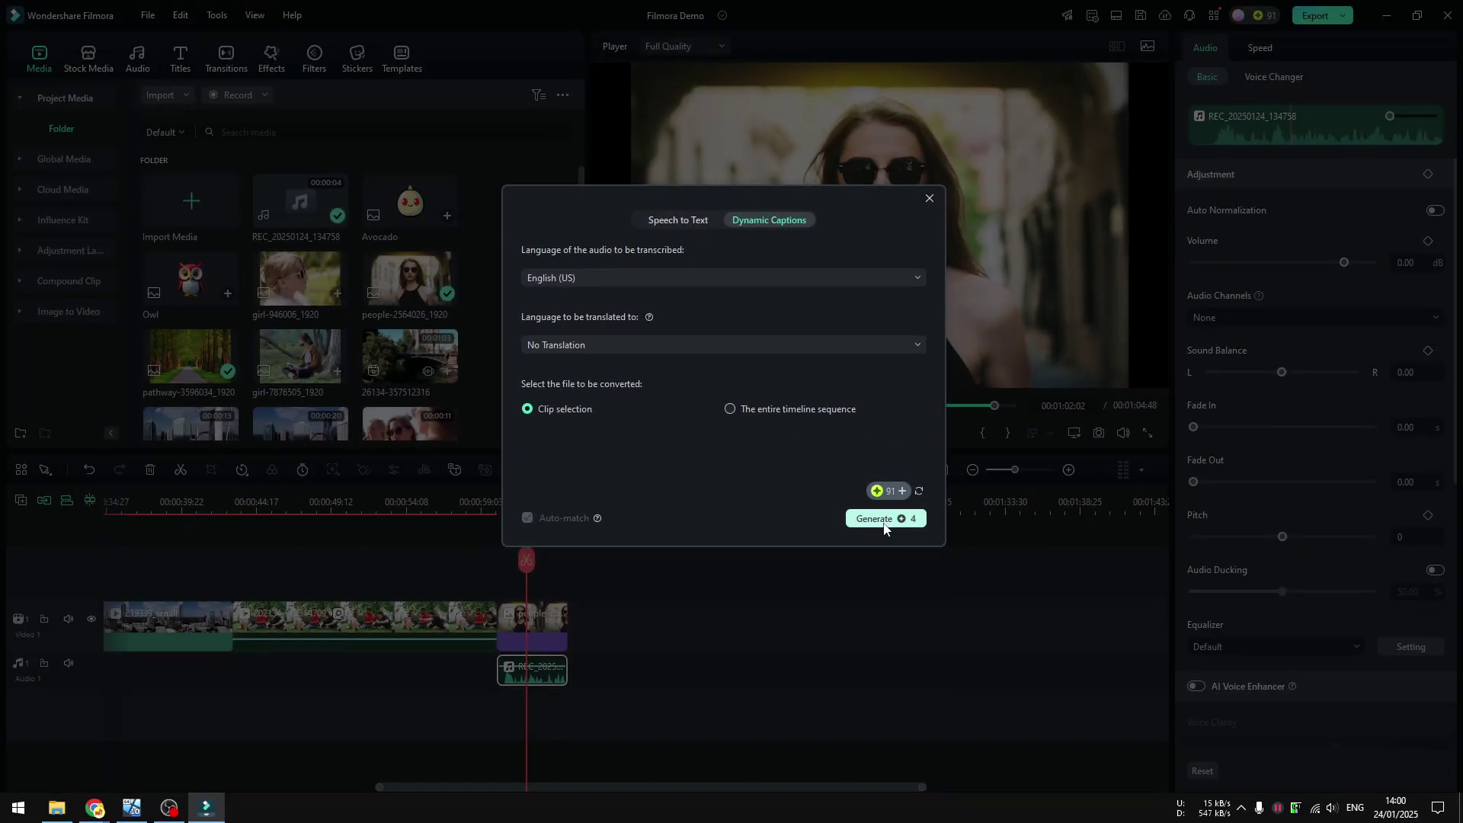
# - Generate the dynamic captions and play the sunglasses clip to preview the new caption track
pyautogui.click(884, 520)
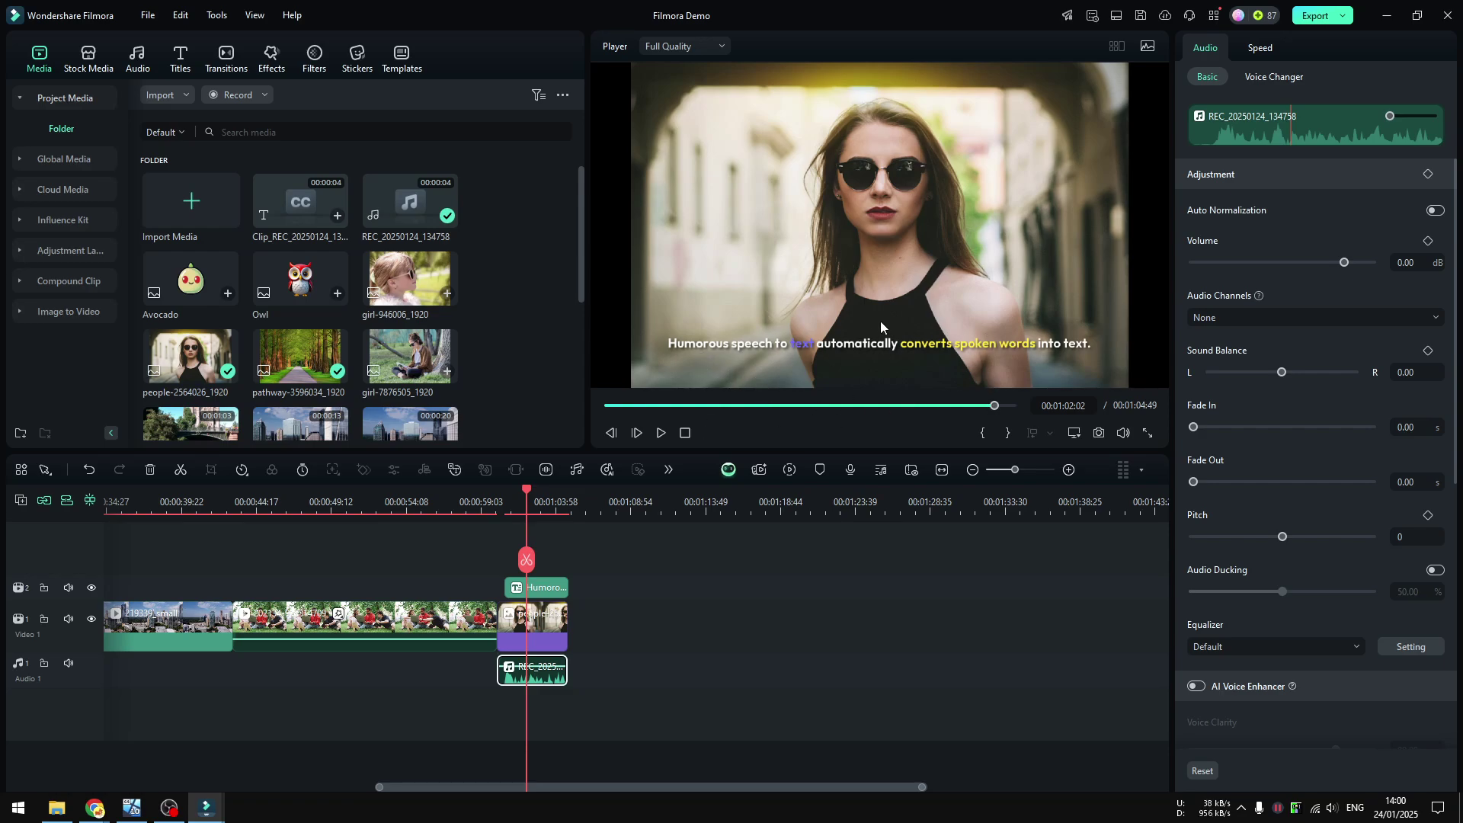
pyautogui.click(502, 505)
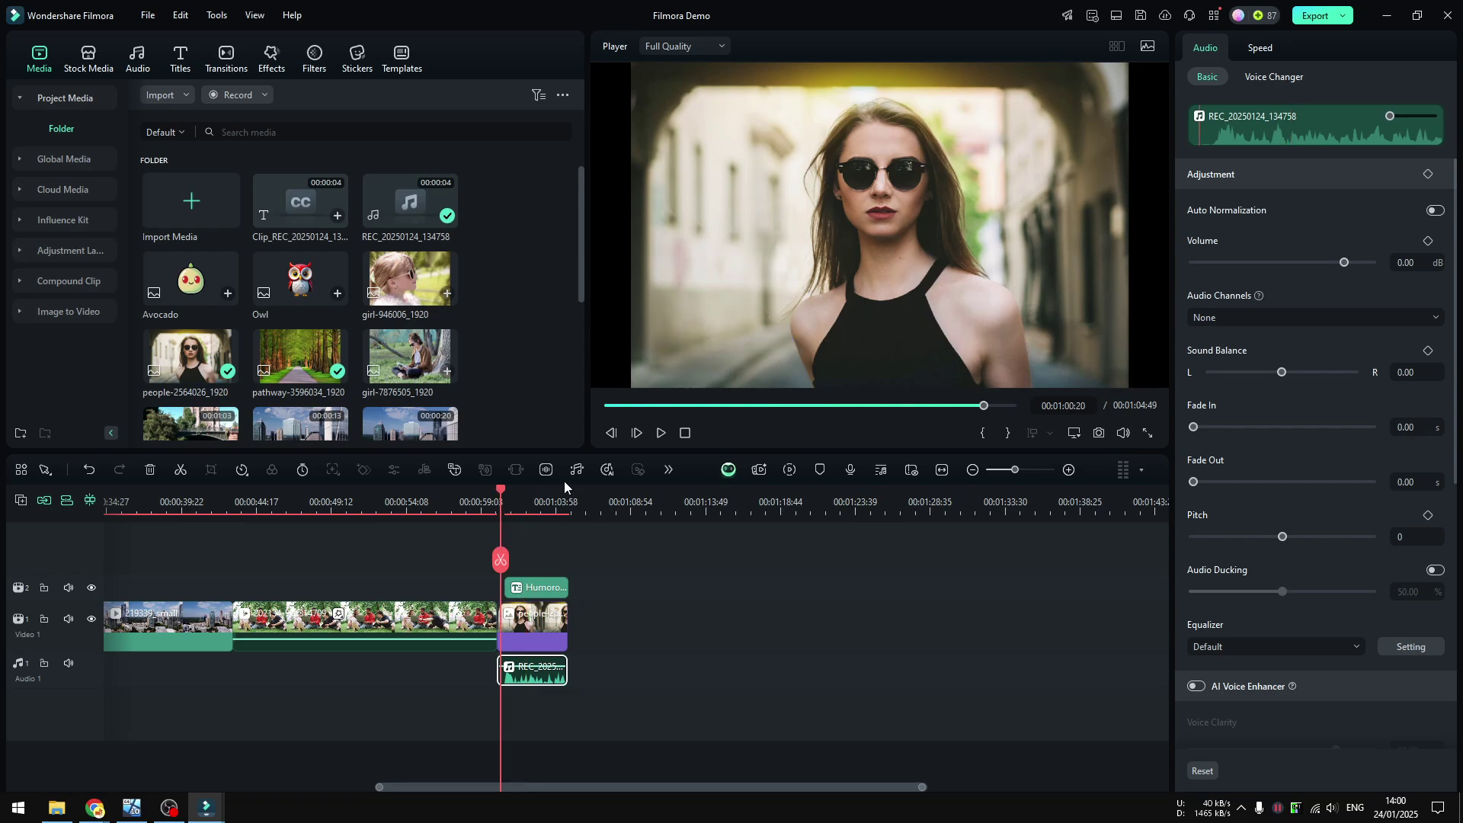
pyautogui.click(660, 433)
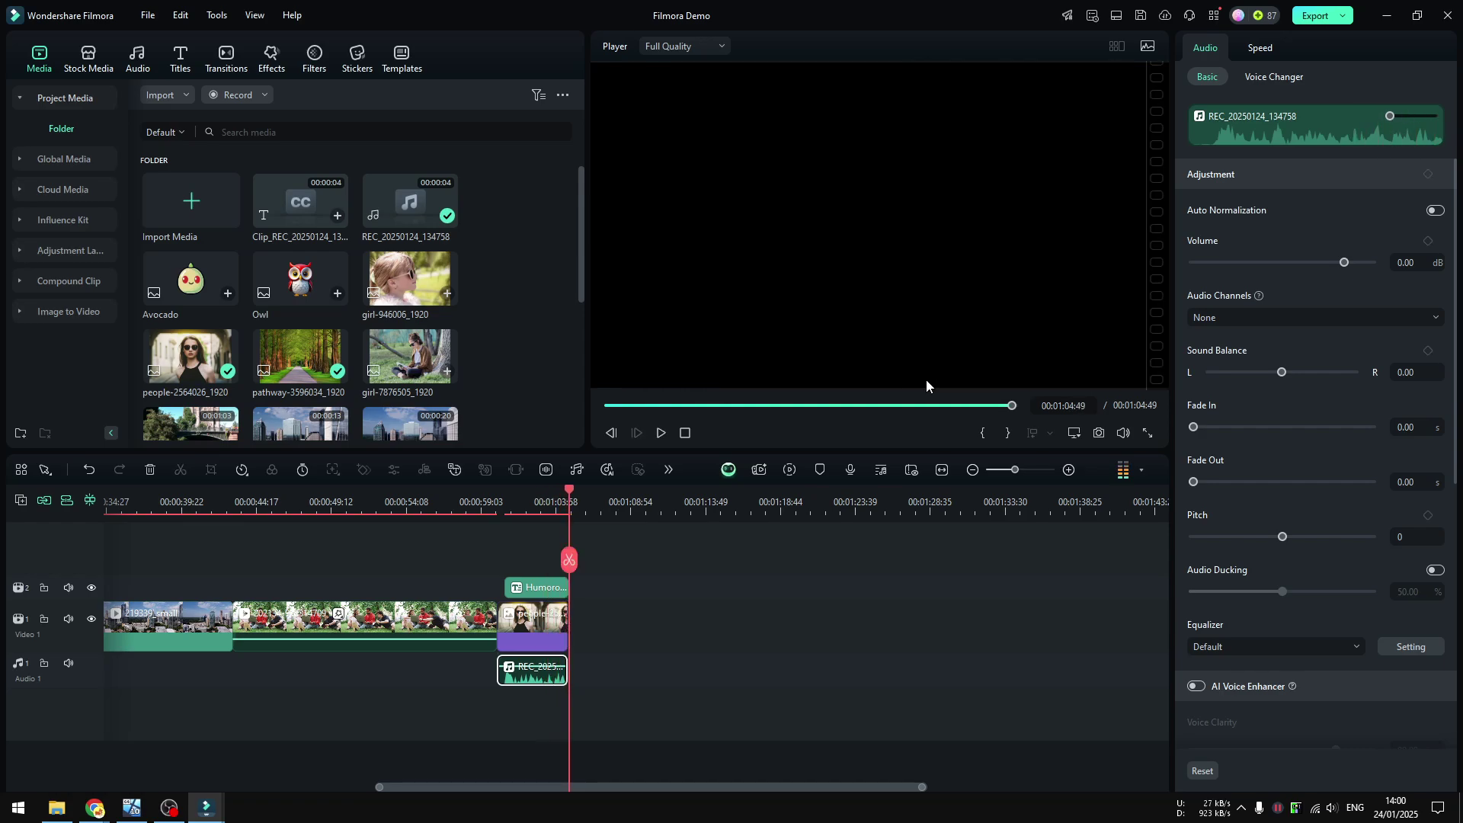
pyautogui.click(499, 504)
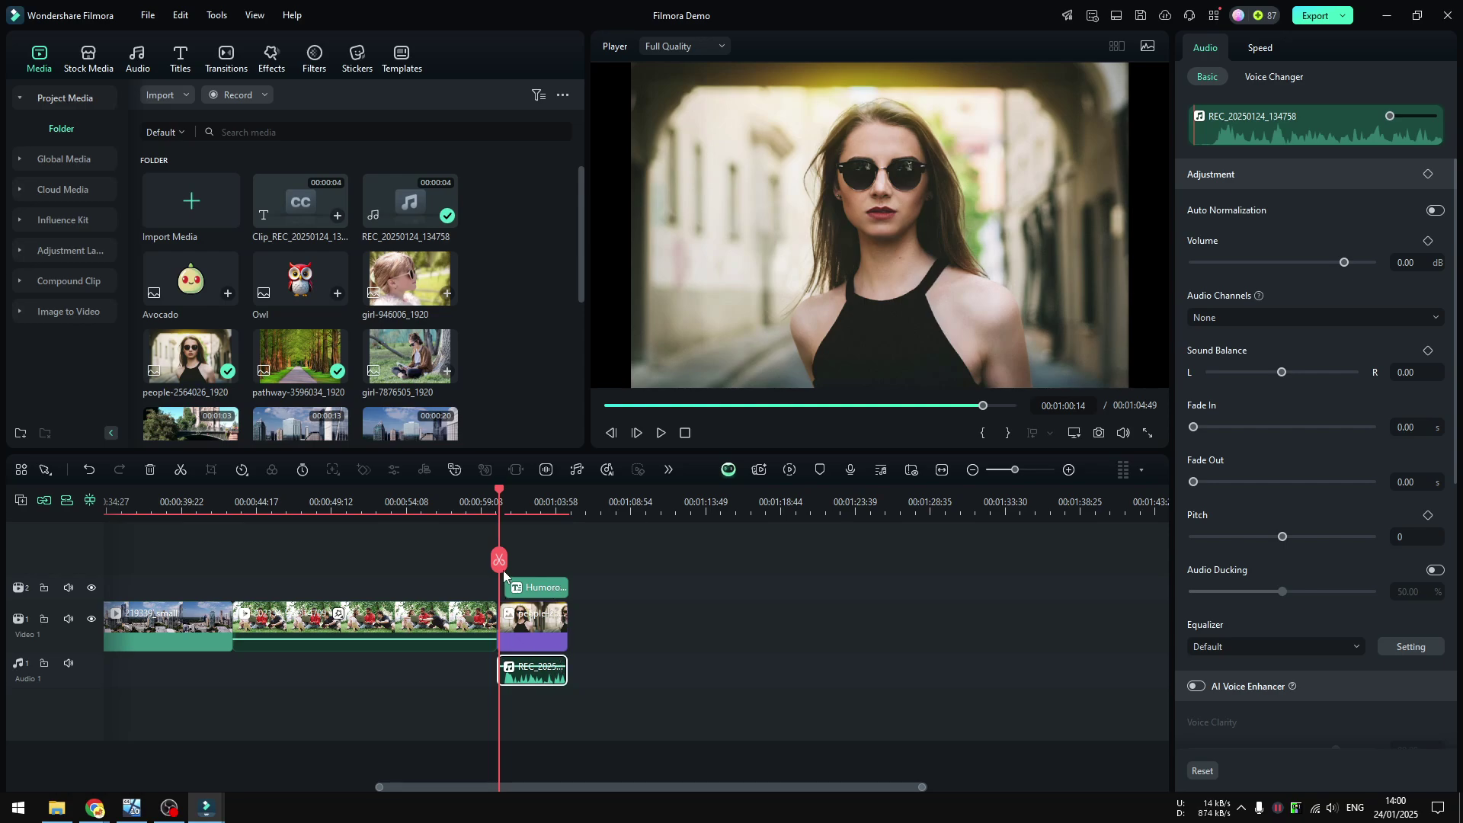
pyautogui.press('space')
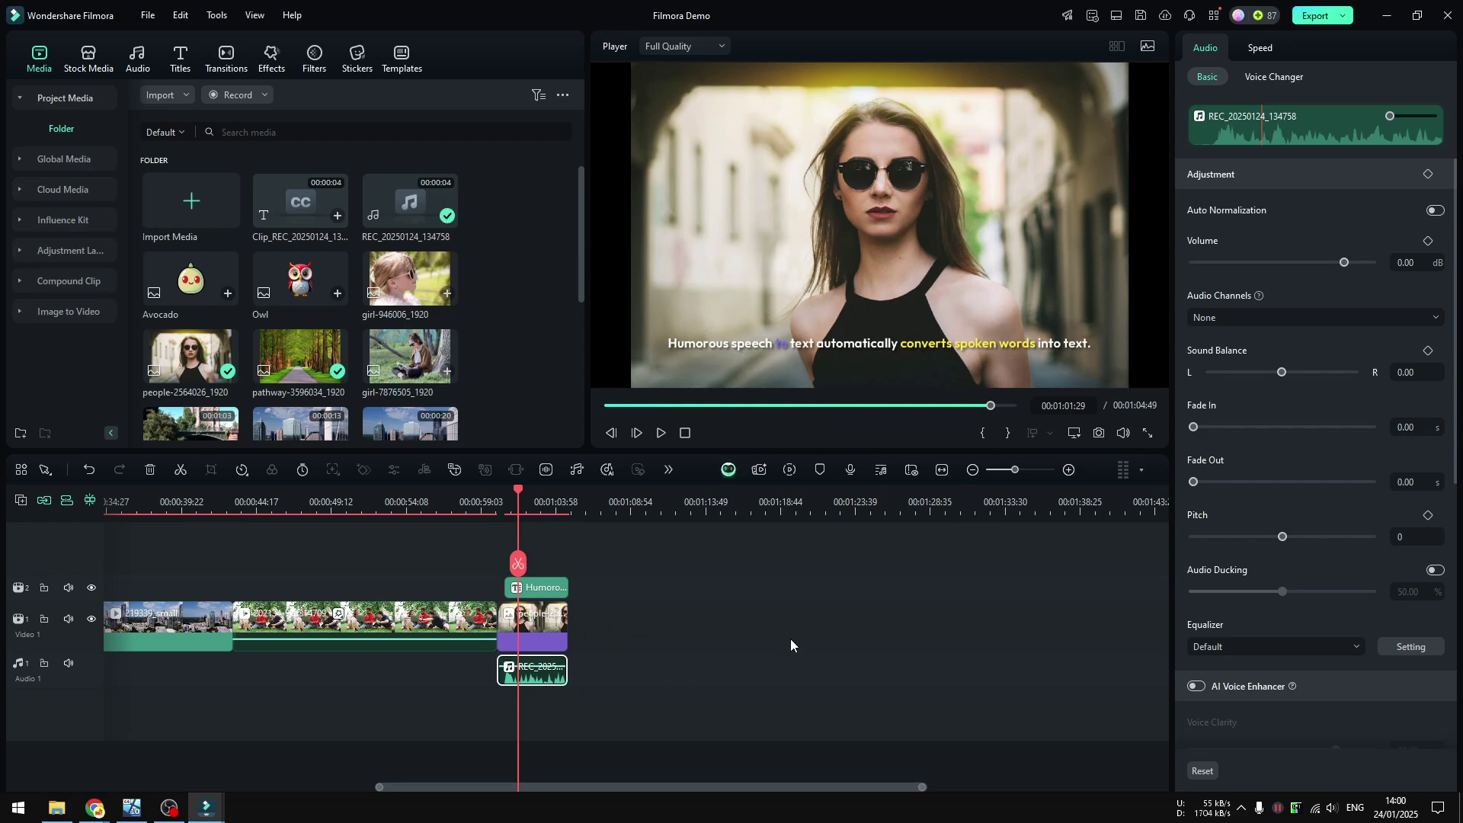
# - Give the caption clip the bold italic white style with yellow word highlight and apply it to all captions
pyautogui.click(539, 587)
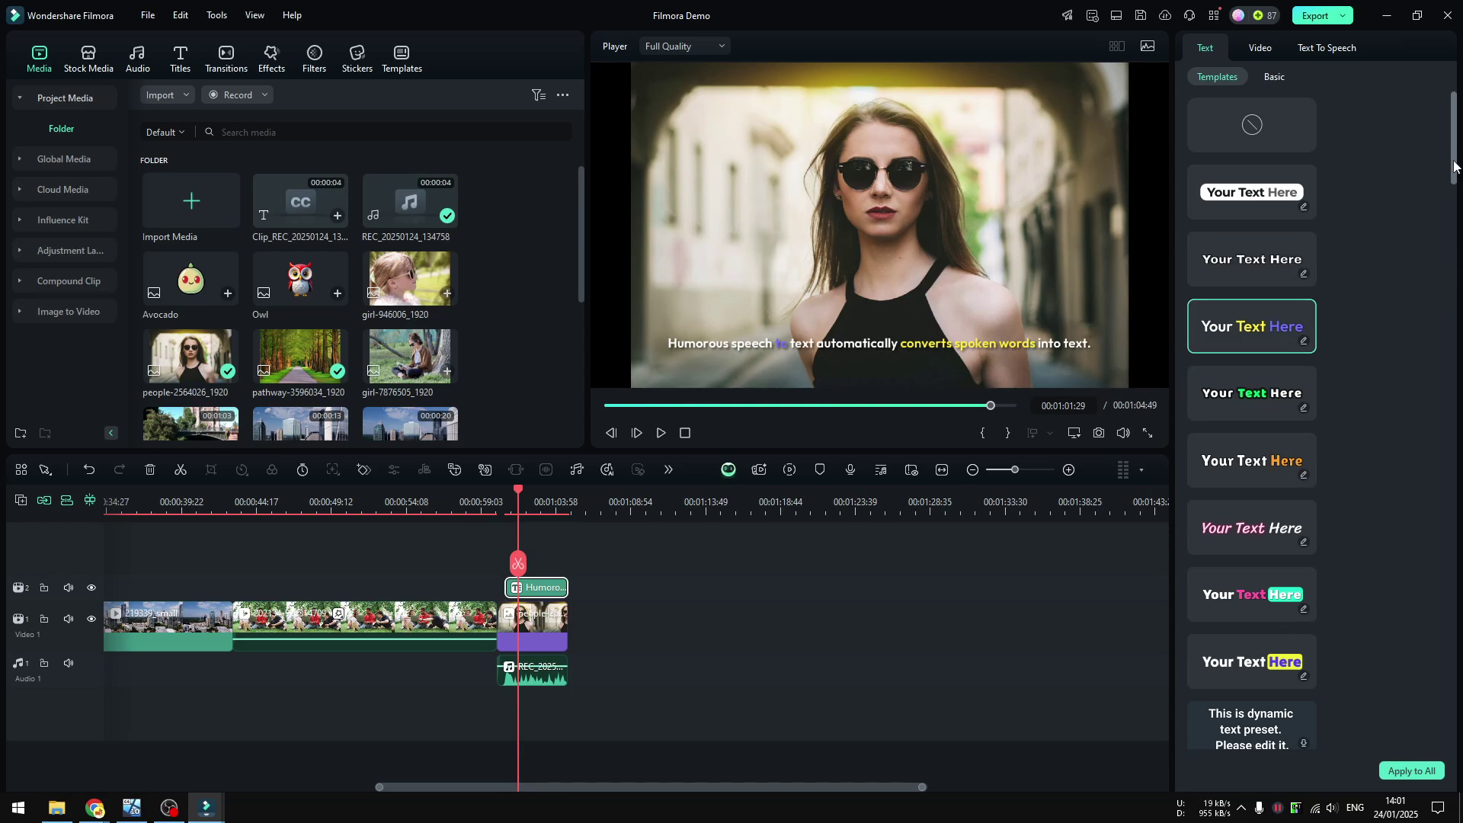
pyautogui.moveTo(1456, 166); pyautogui.dragTo(1456, 286)
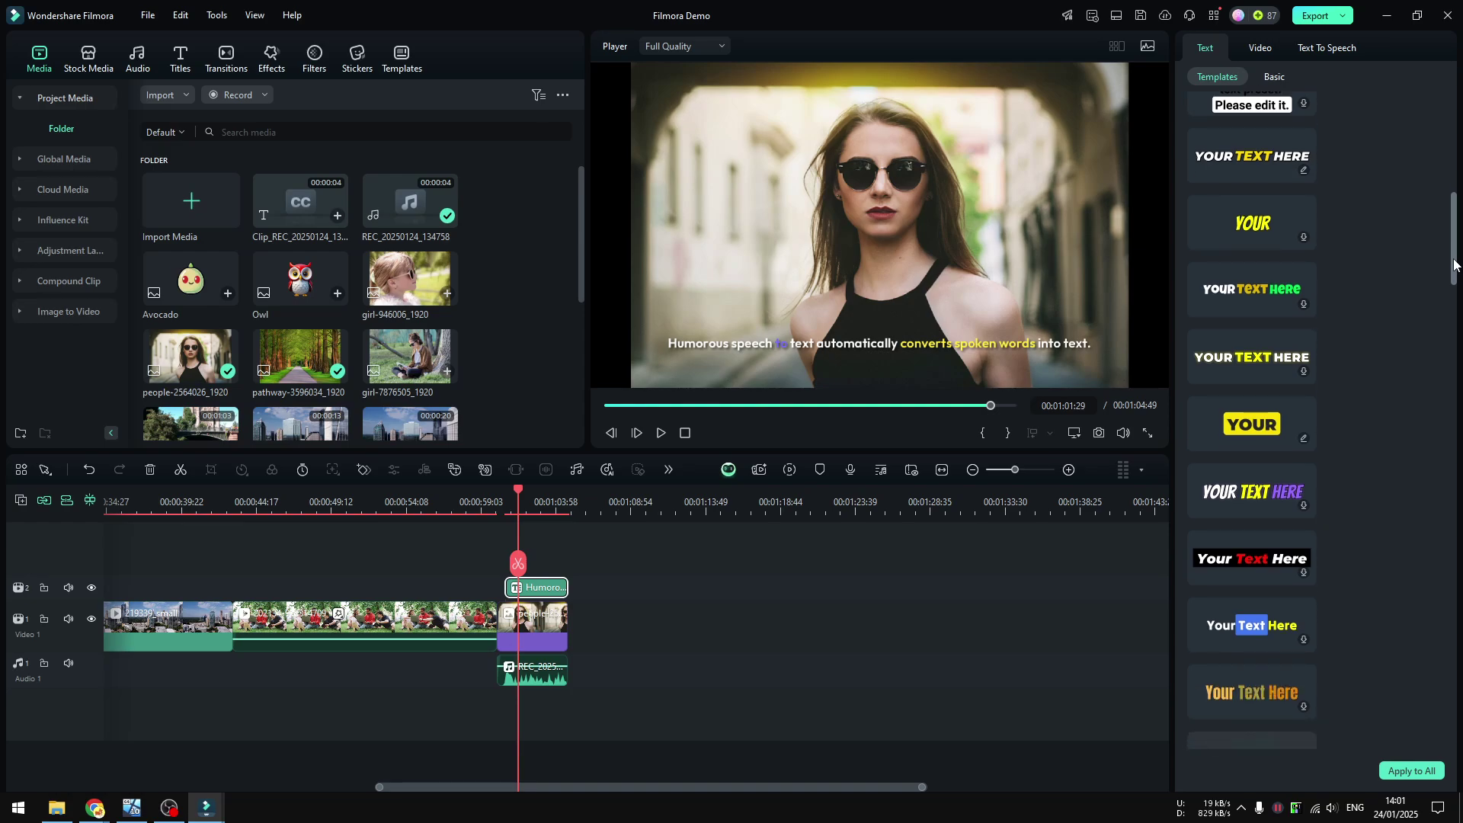
pyautogui.click(1245, 278)
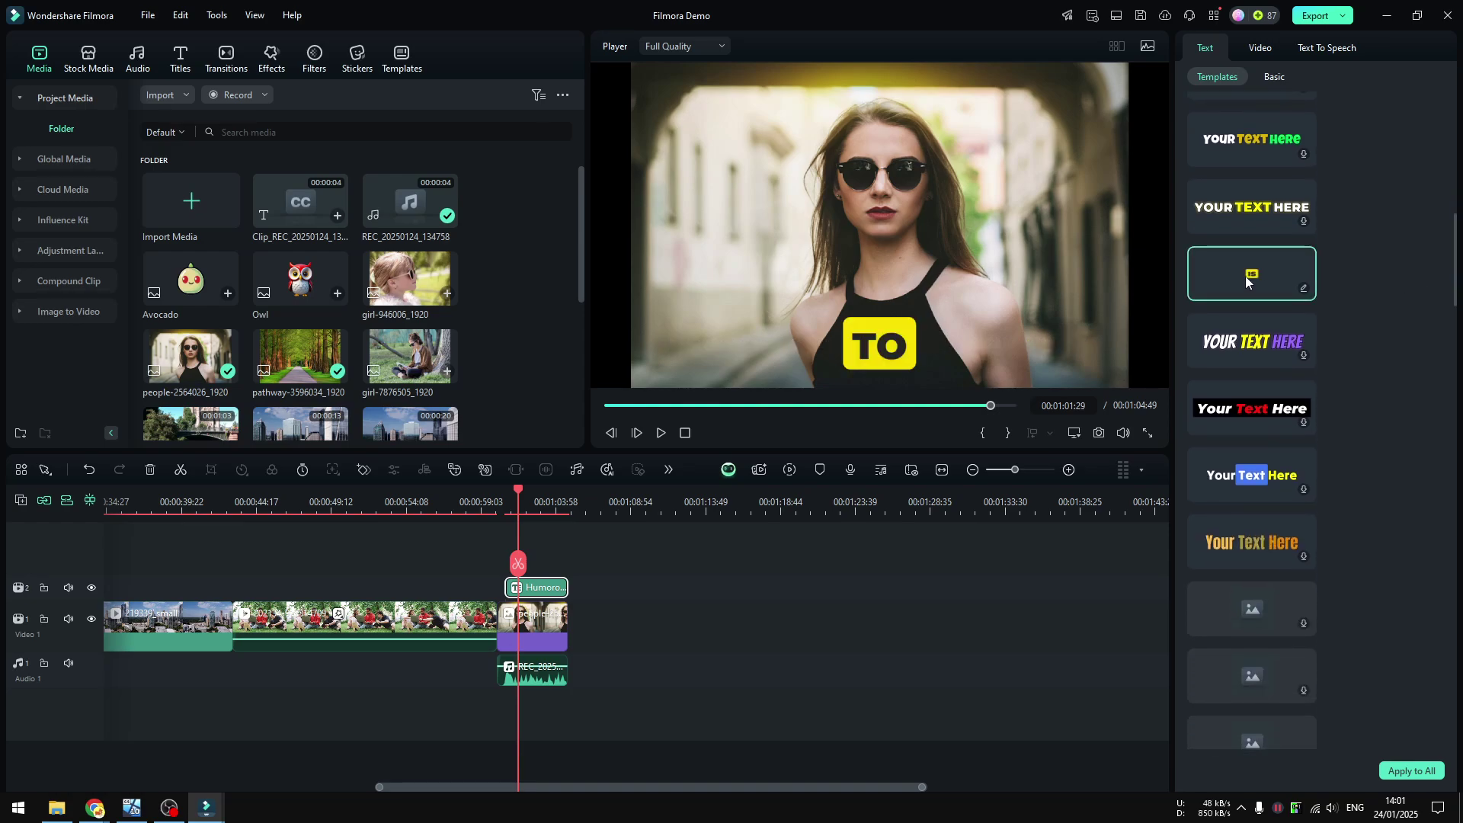
pyautogui.moveTo(1252, 425)
pyautogui.click(1253, 338)
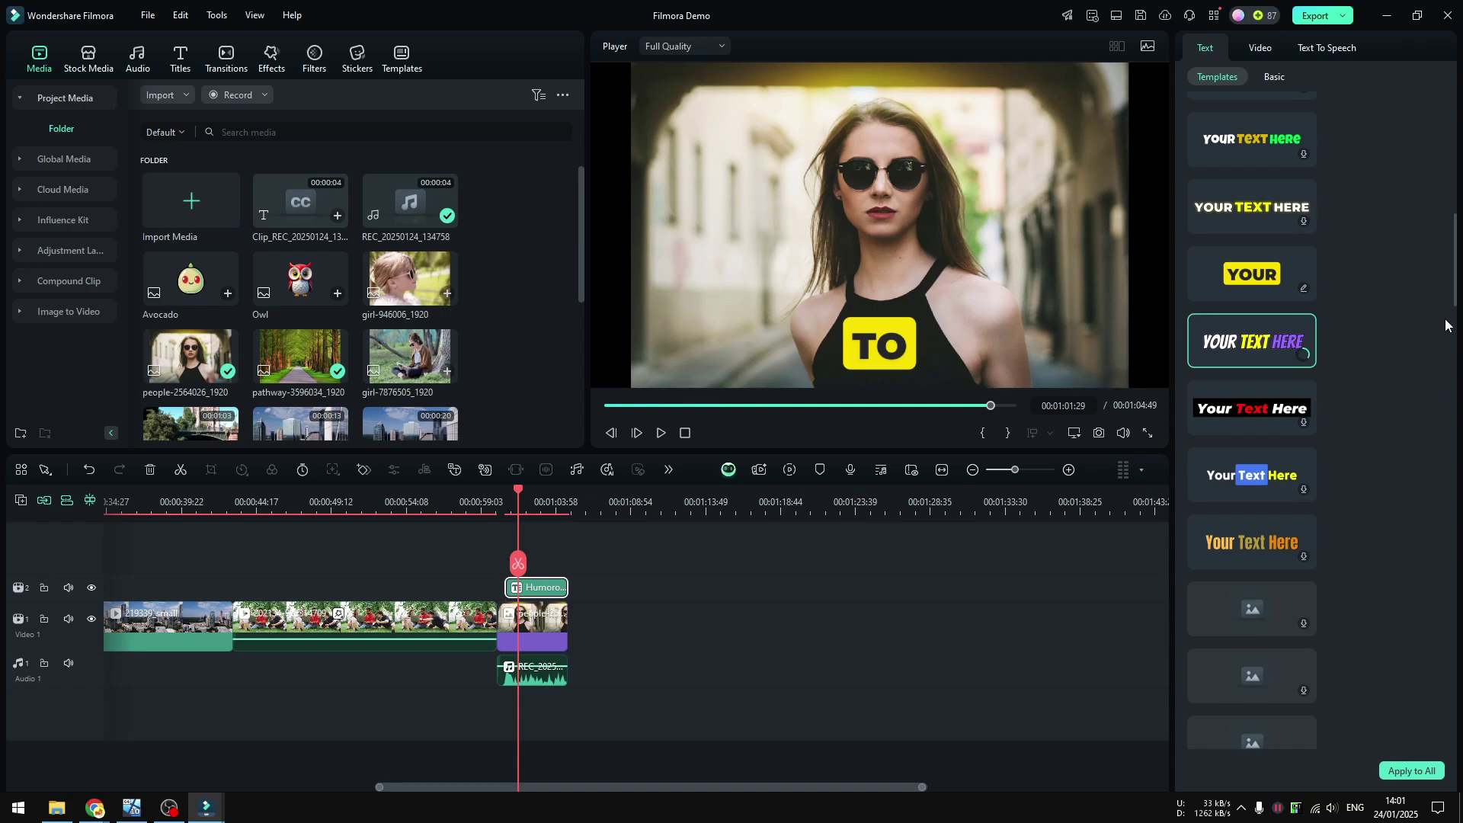
pyautogui.scroll(3, 1445, 327)
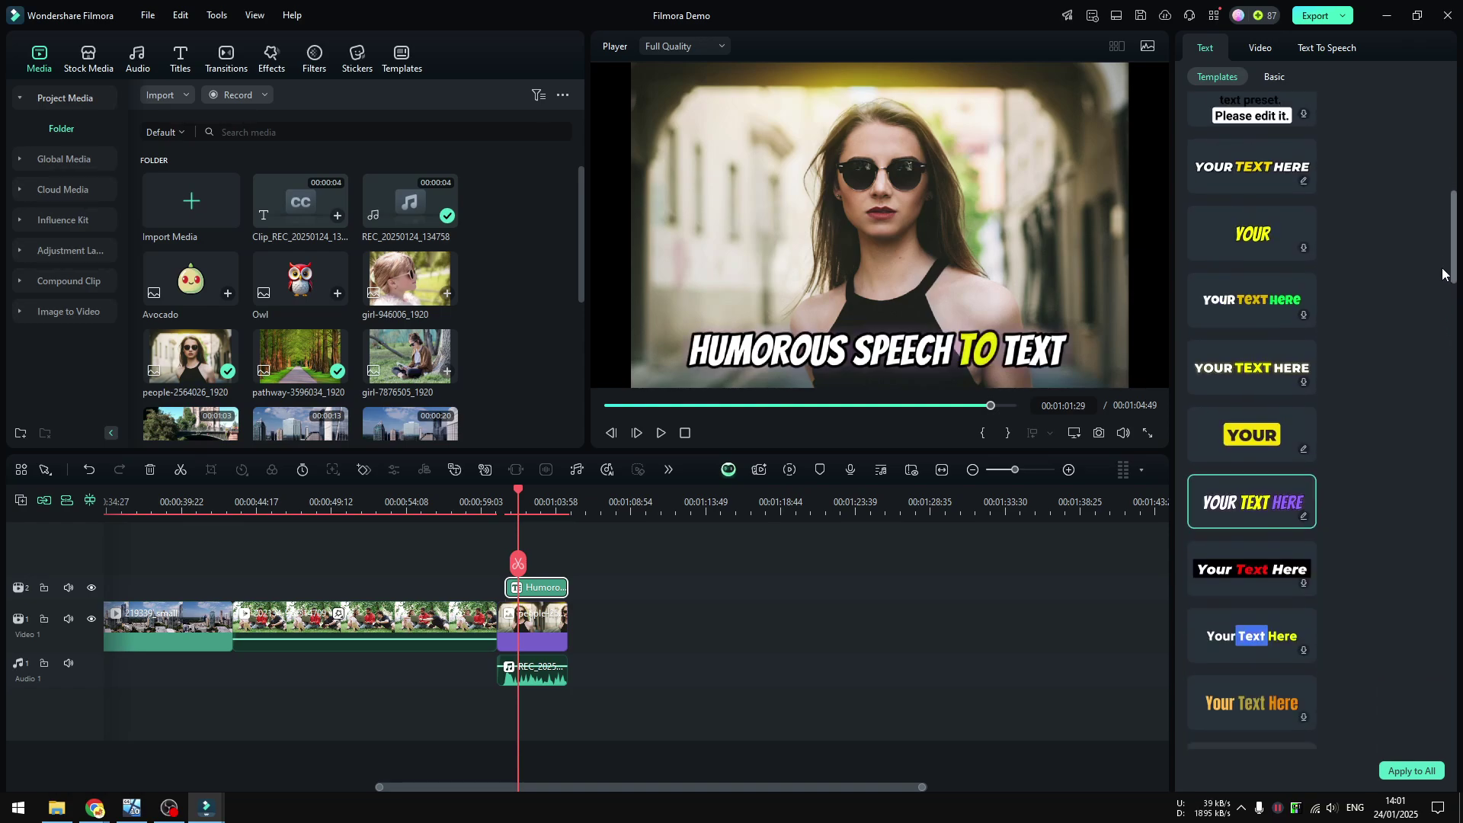
pyautogui.scroll(-2, 1442, 275)
pyautogui.scroll(-1, 1443, 275)
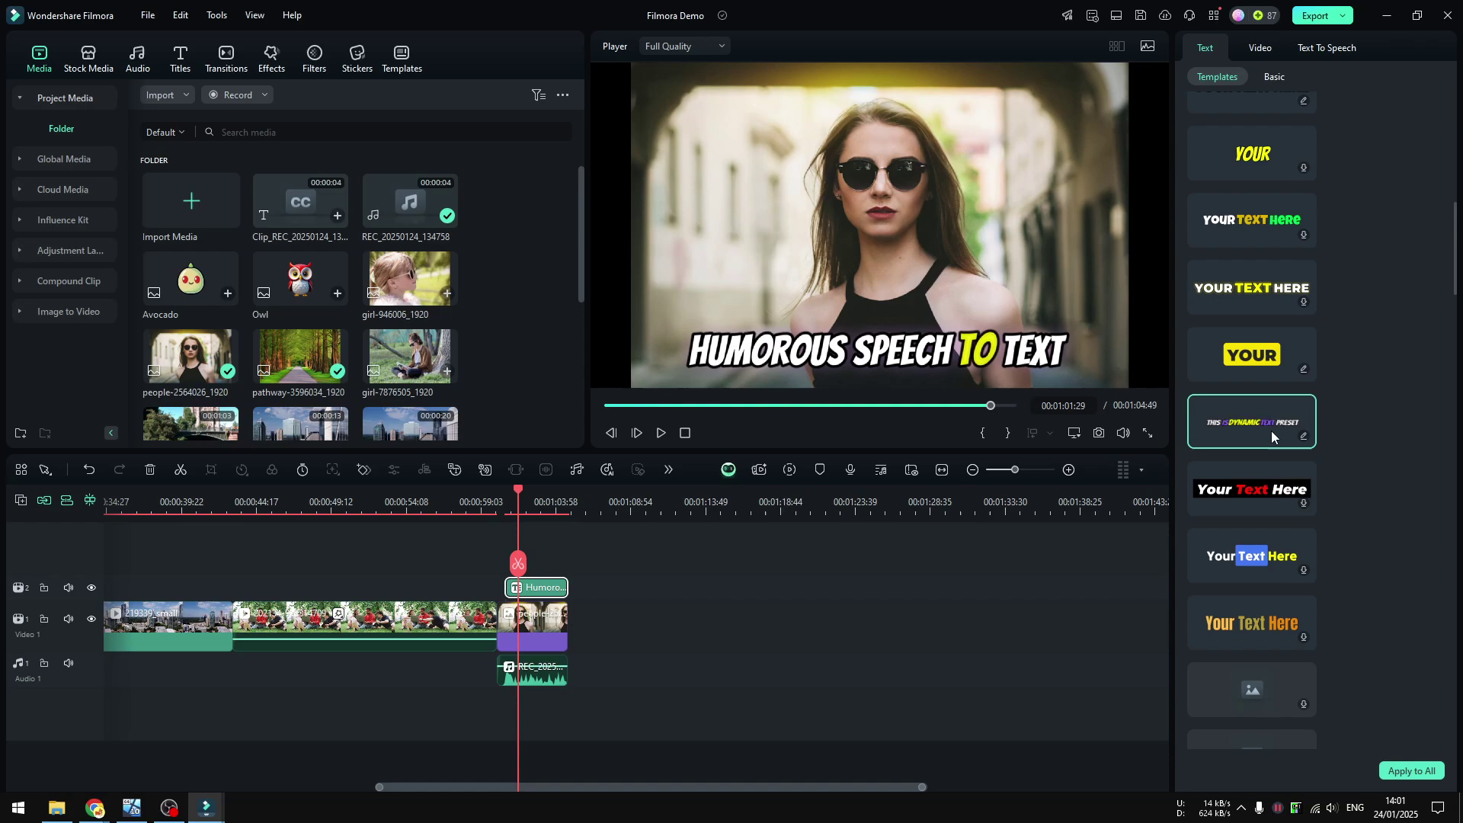
pyautogui.click(1418, 772)
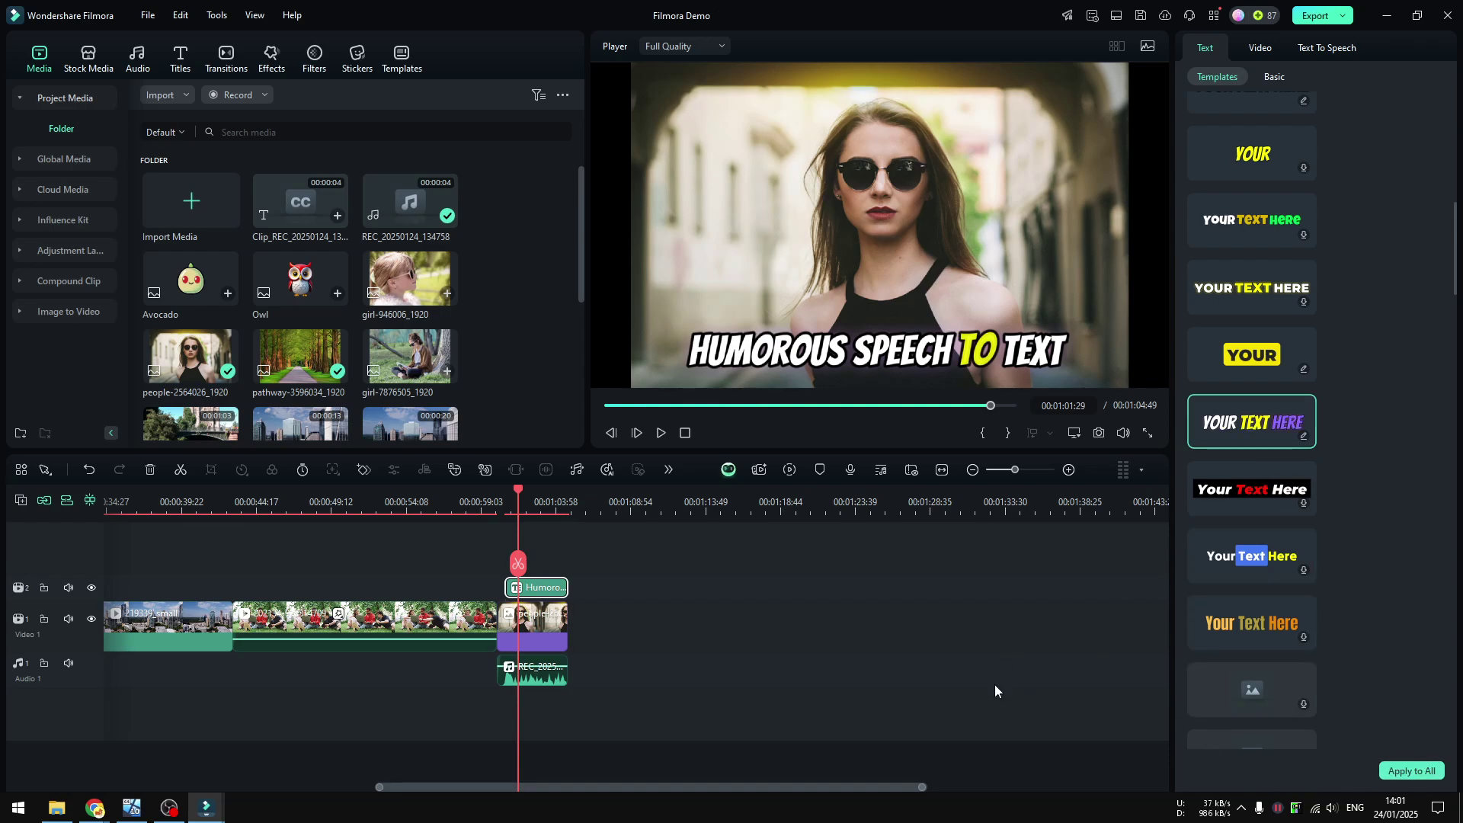
pyautogui.click(501, 508)
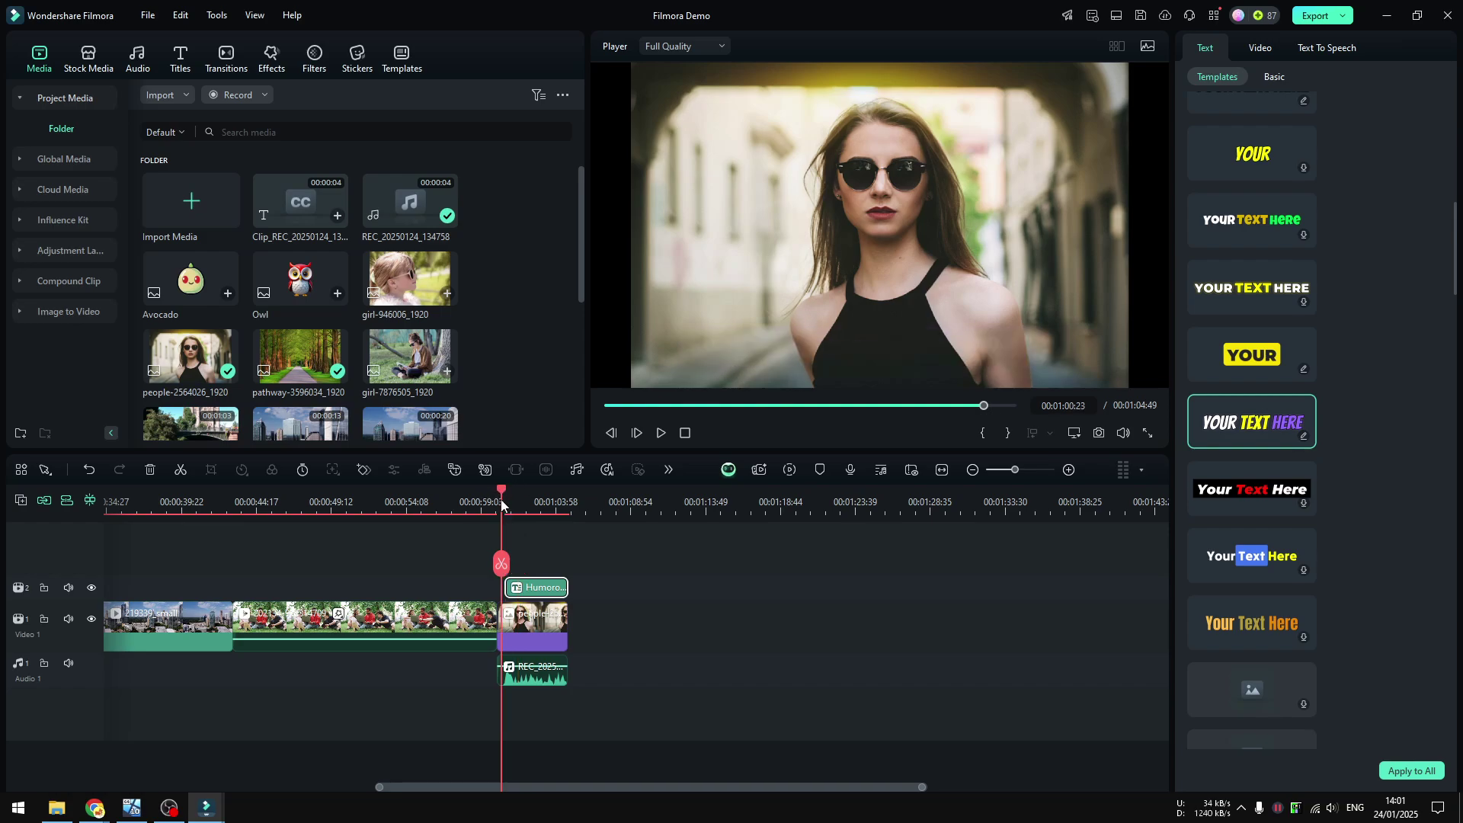
pyautogui.click(664, 436)
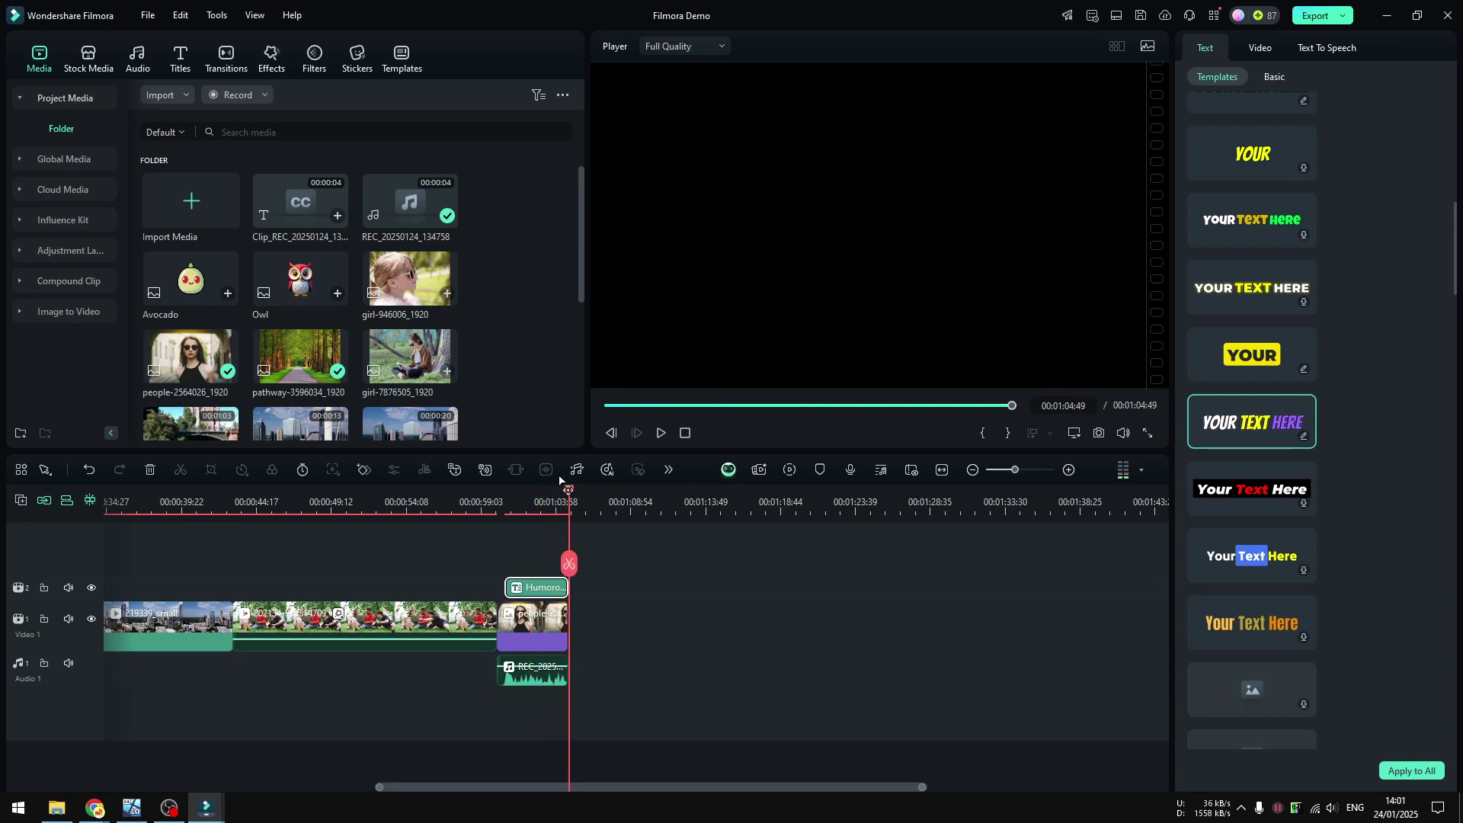
pyautogui.moveTo(568, 493); pyautogui.dragTo(505, 495)
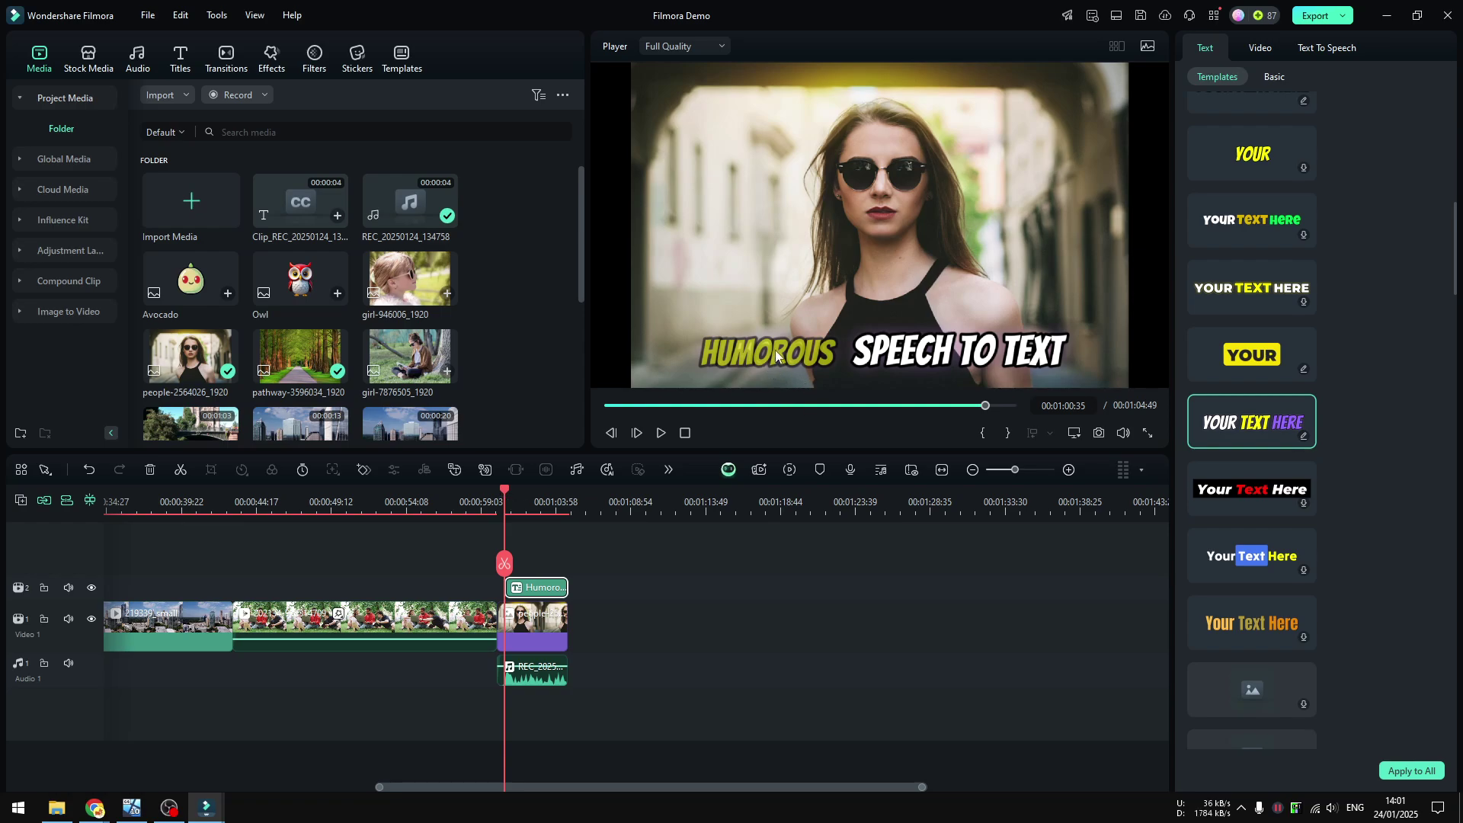
pyautogui.click(663, 435)
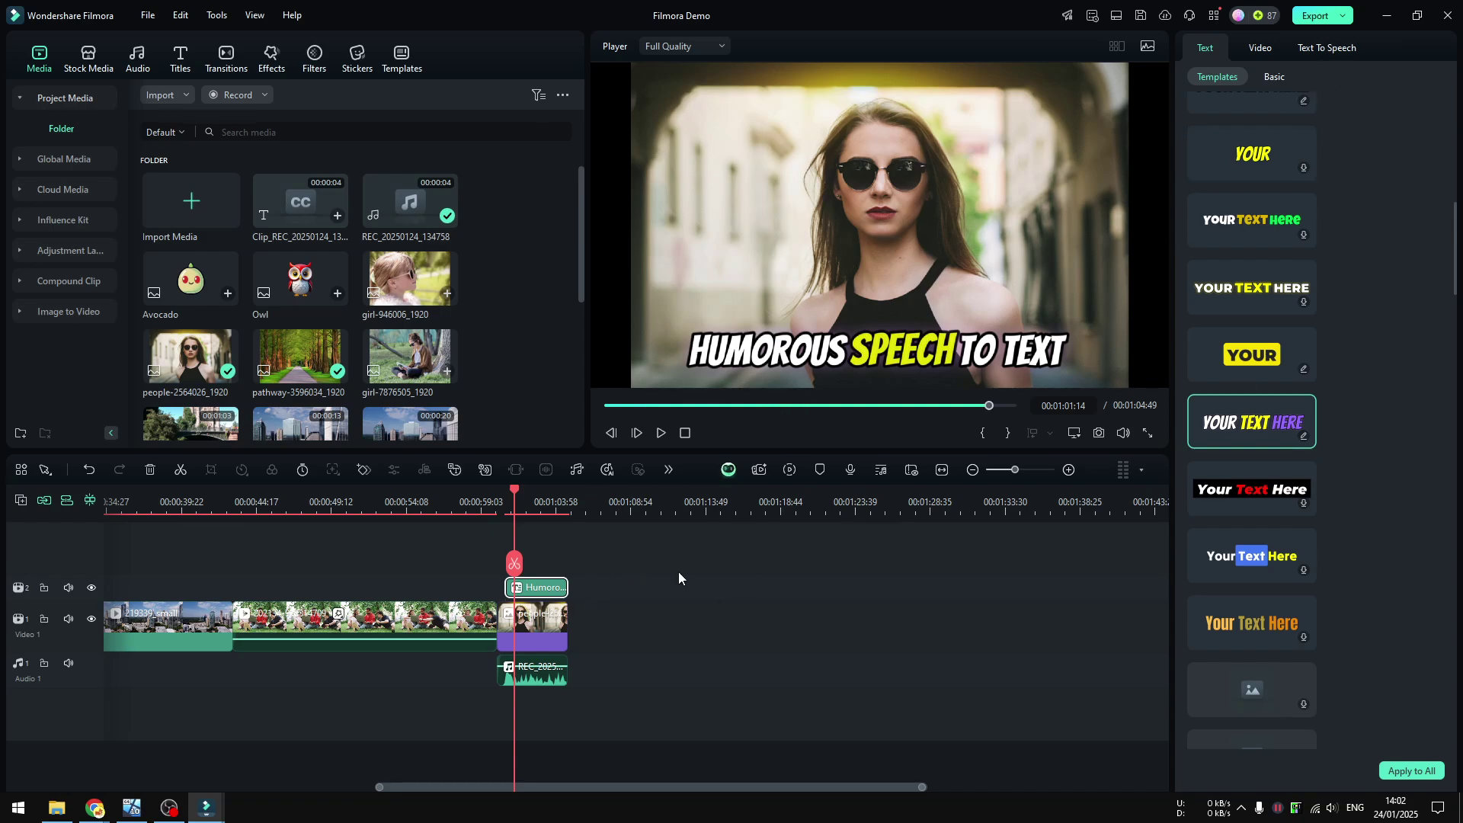
# - In the Text Basic settings, replace the caption word 'Humorous' with 'Filmora'
pyautogui.click(1306, 45)
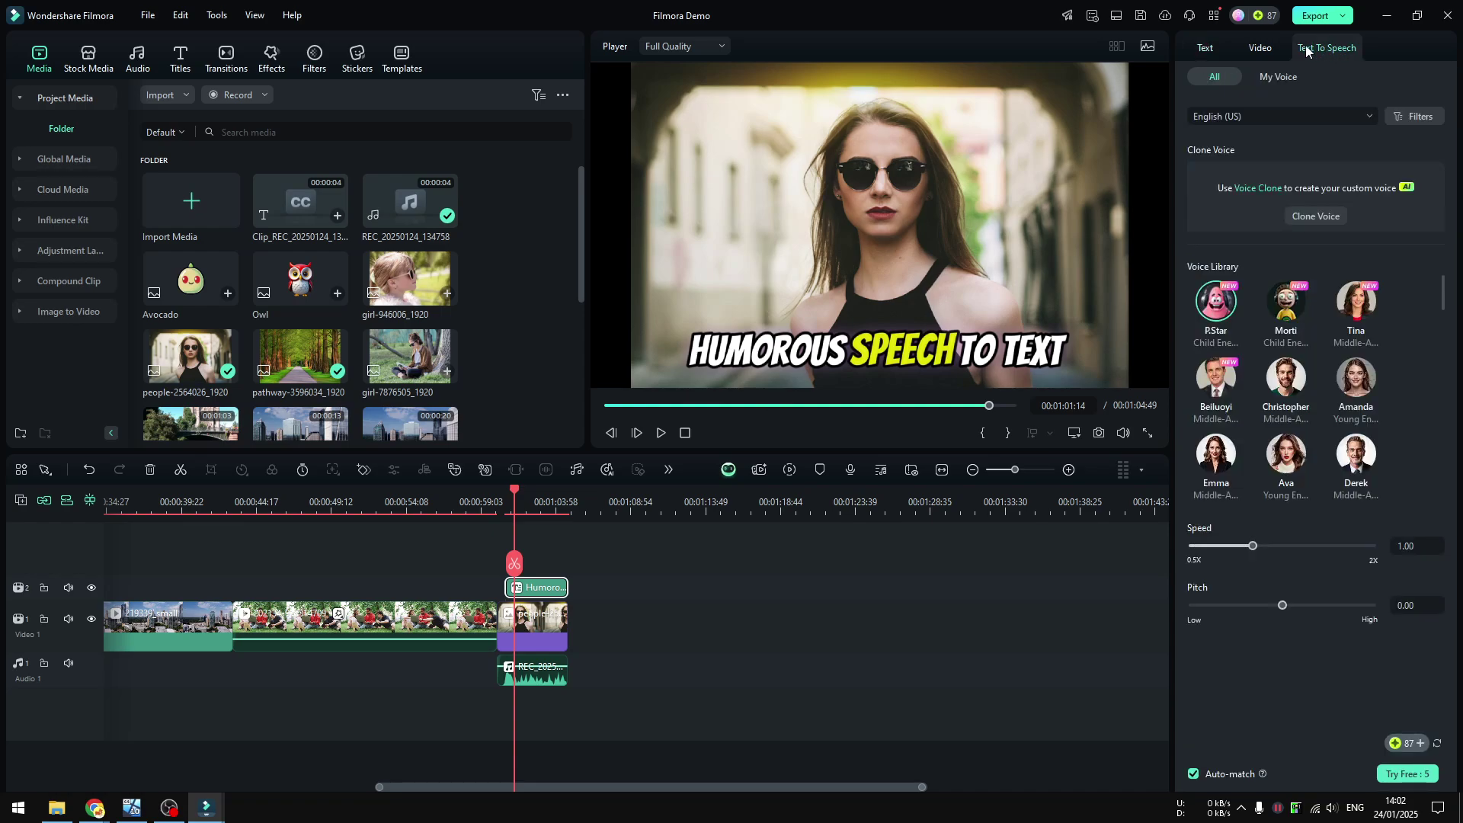
pyautogui.click(1212, 48)
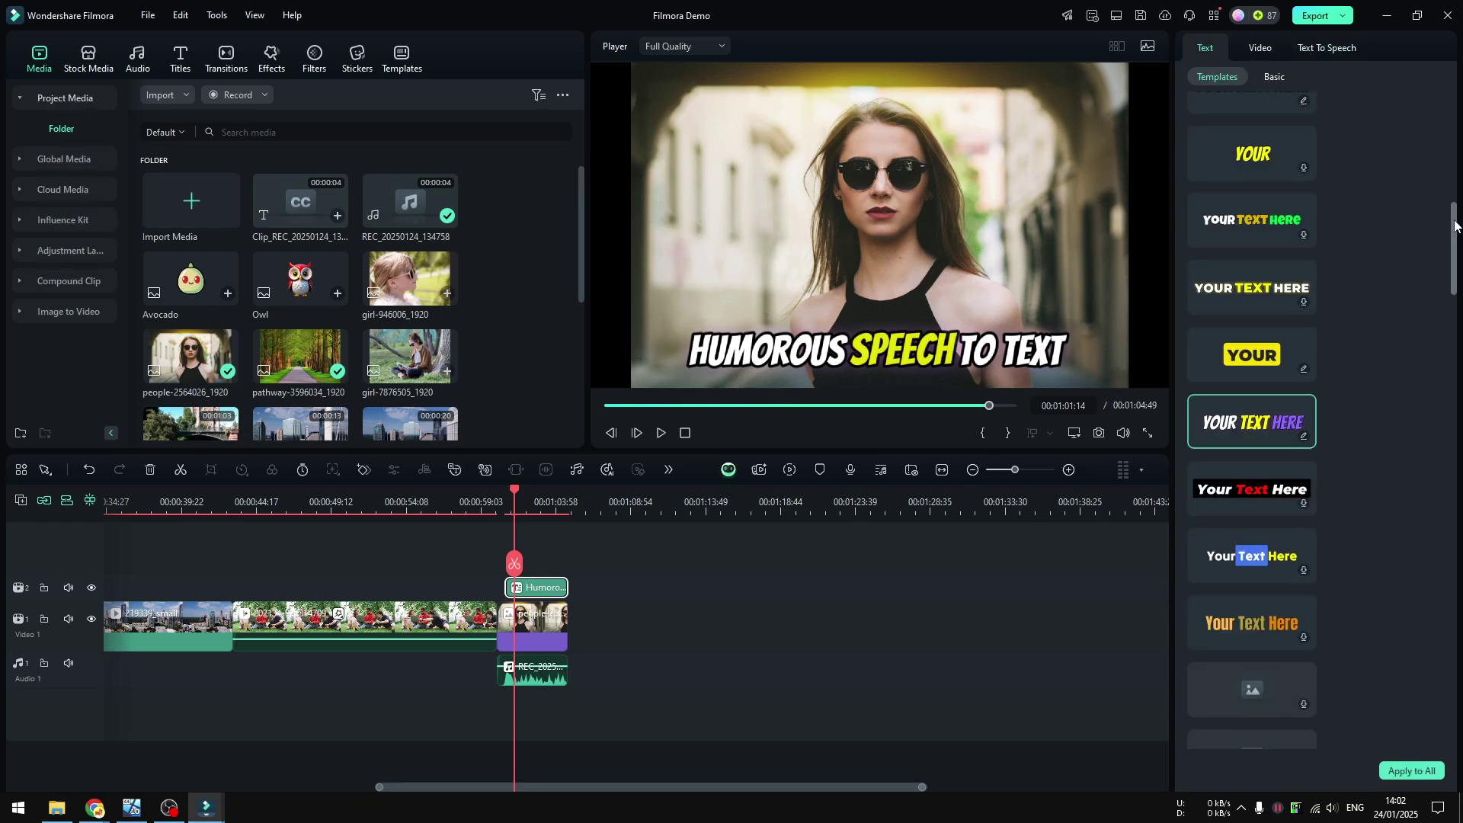
pyautogui.moveTo(1456, 252); pyautogui.dragTo(1455, 83)
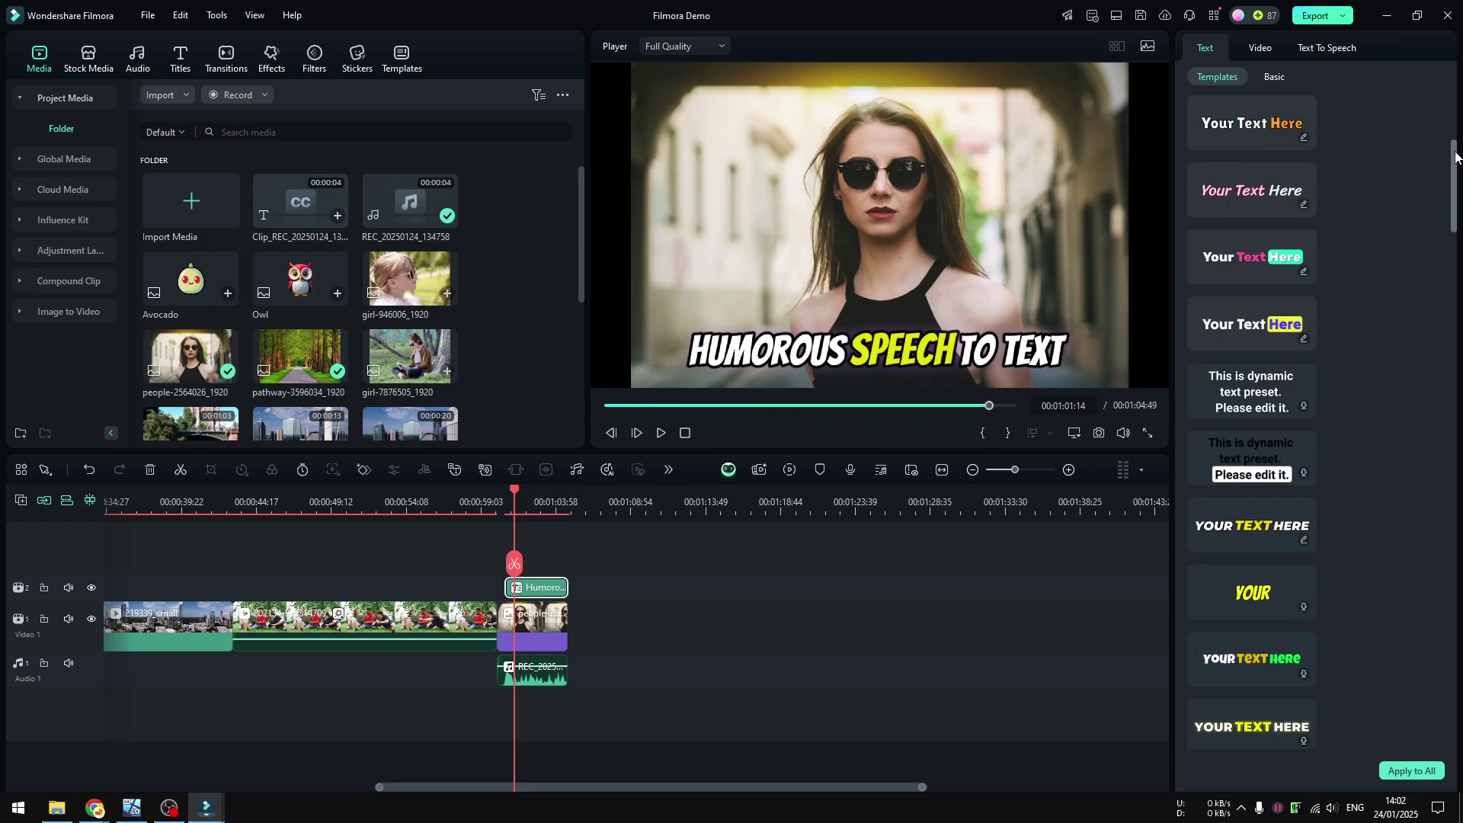
pyautogui.click(1273, 78)
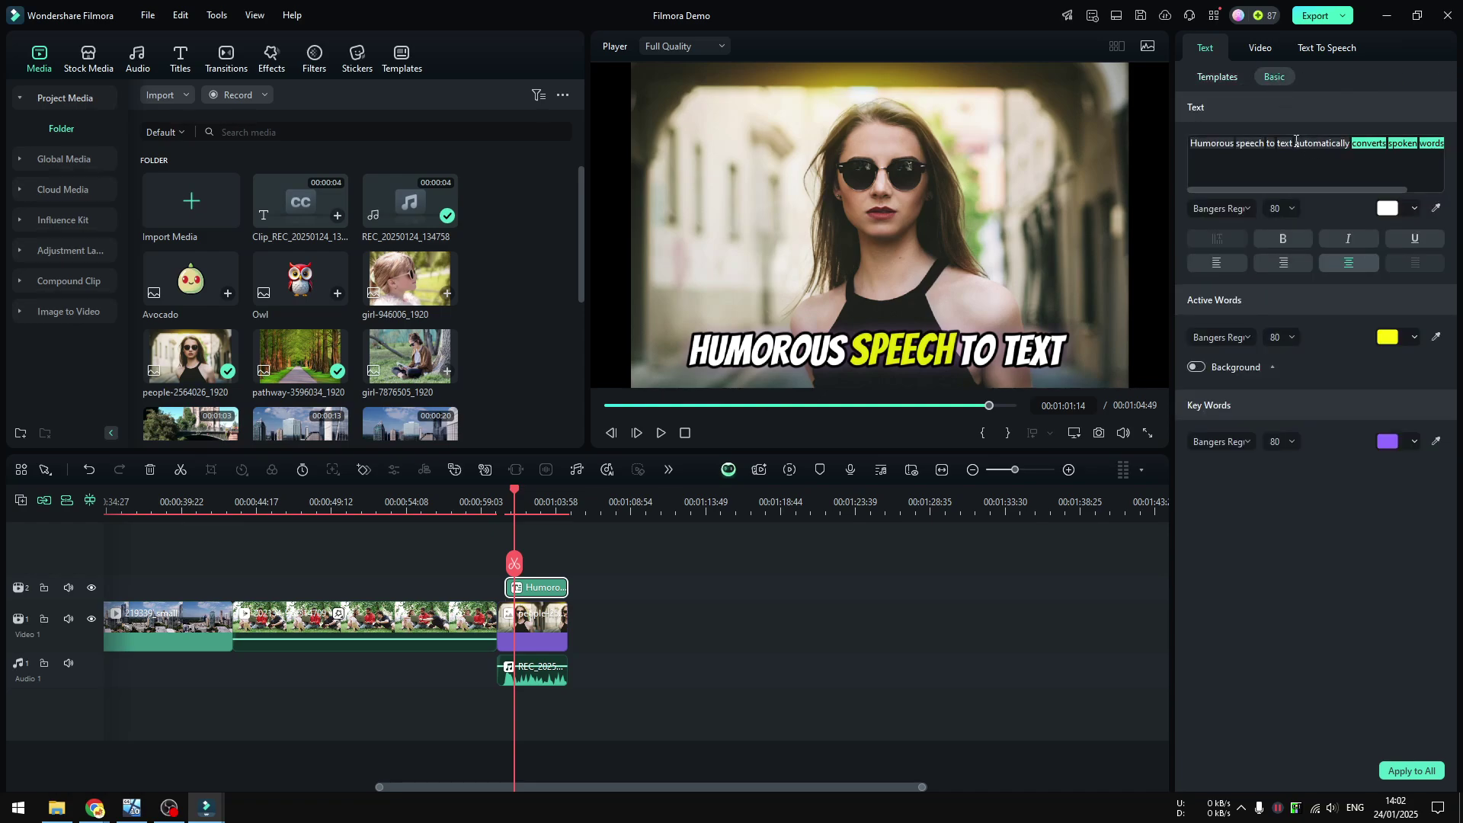
pyautogui.click(1219, 146)
pyautogui.click(1220, 145)
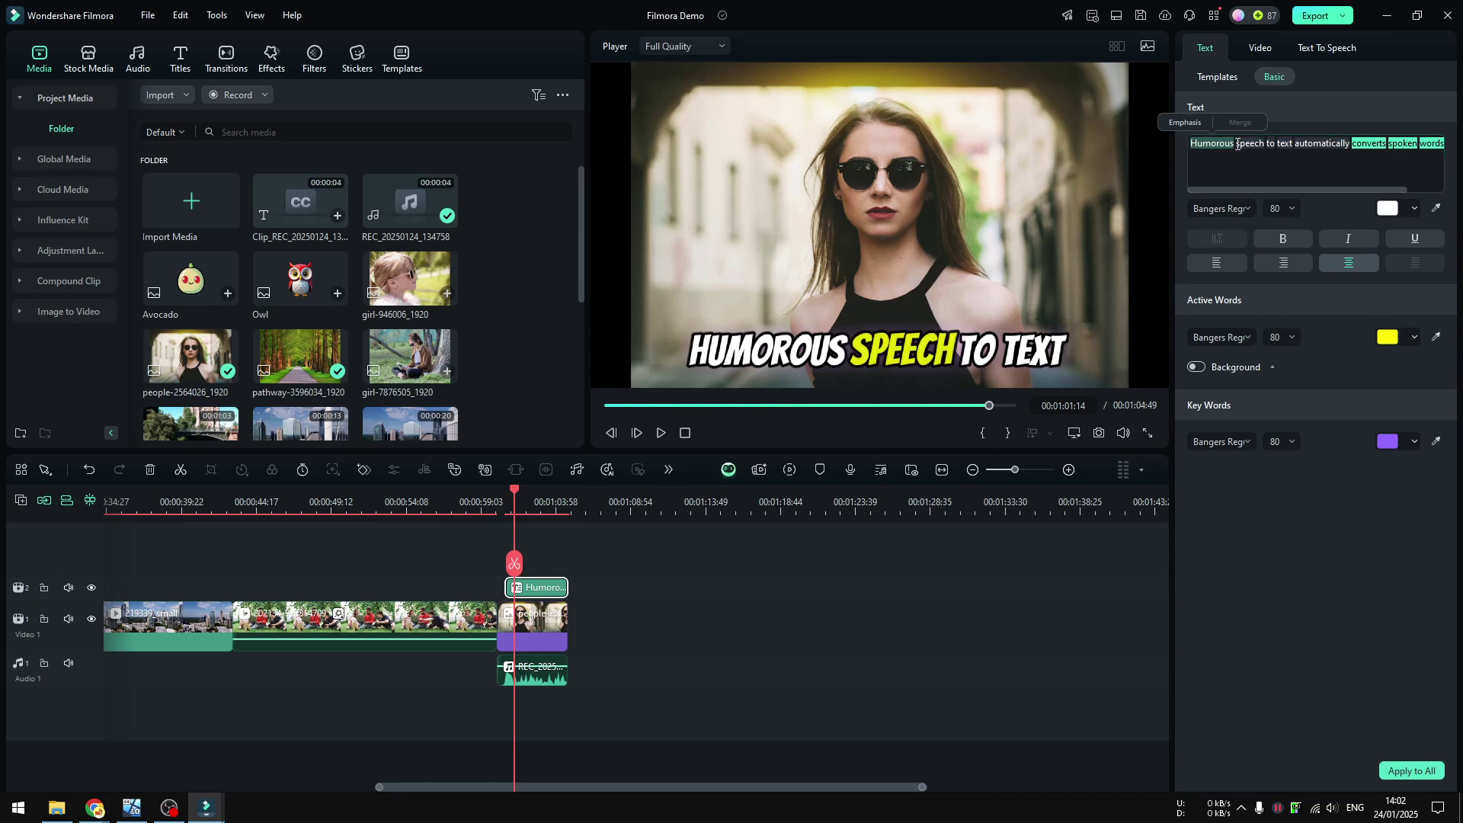
pyautogui.write('Filmo')
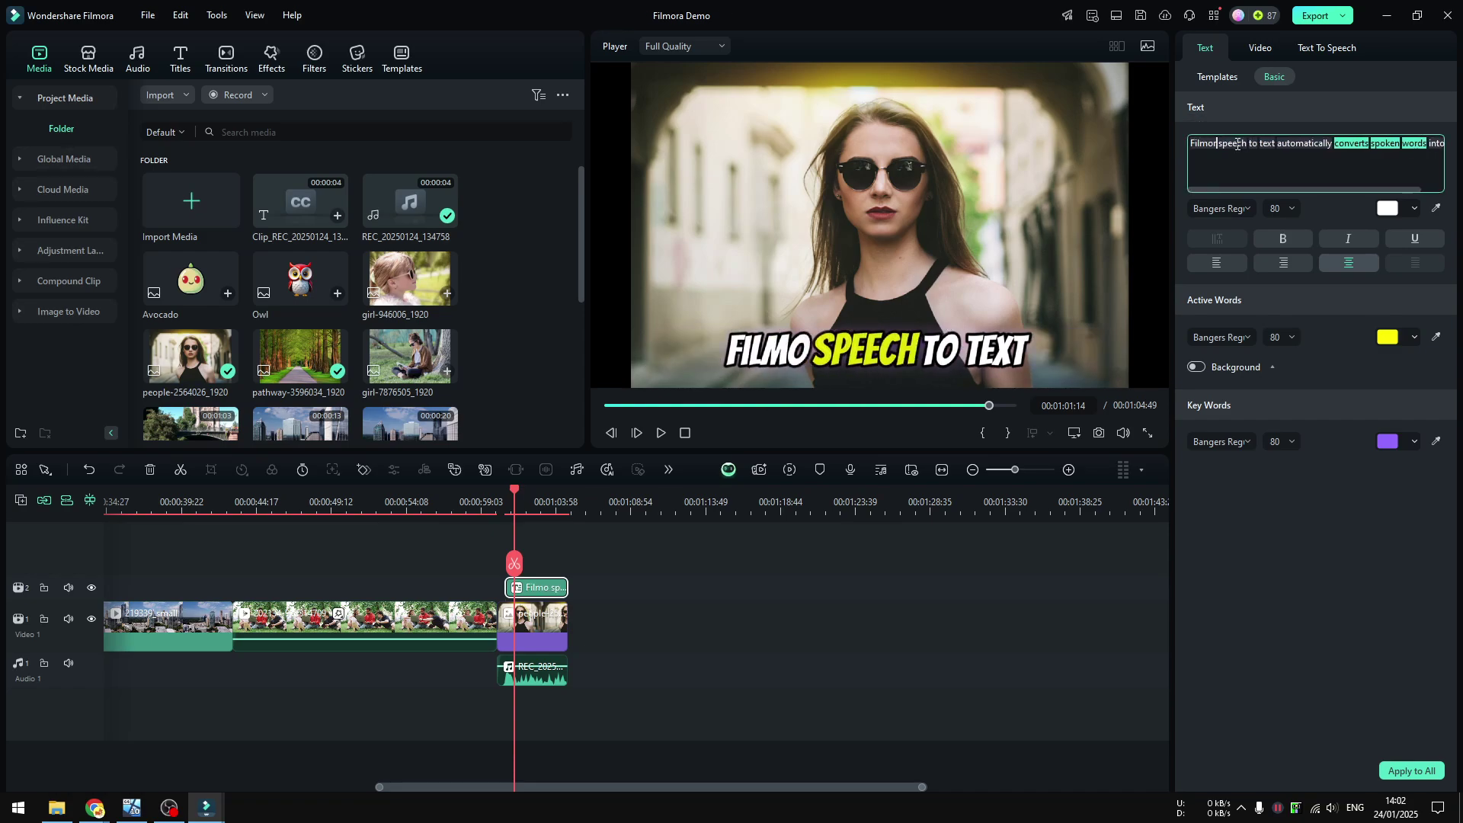
pyautogui.write('ra')
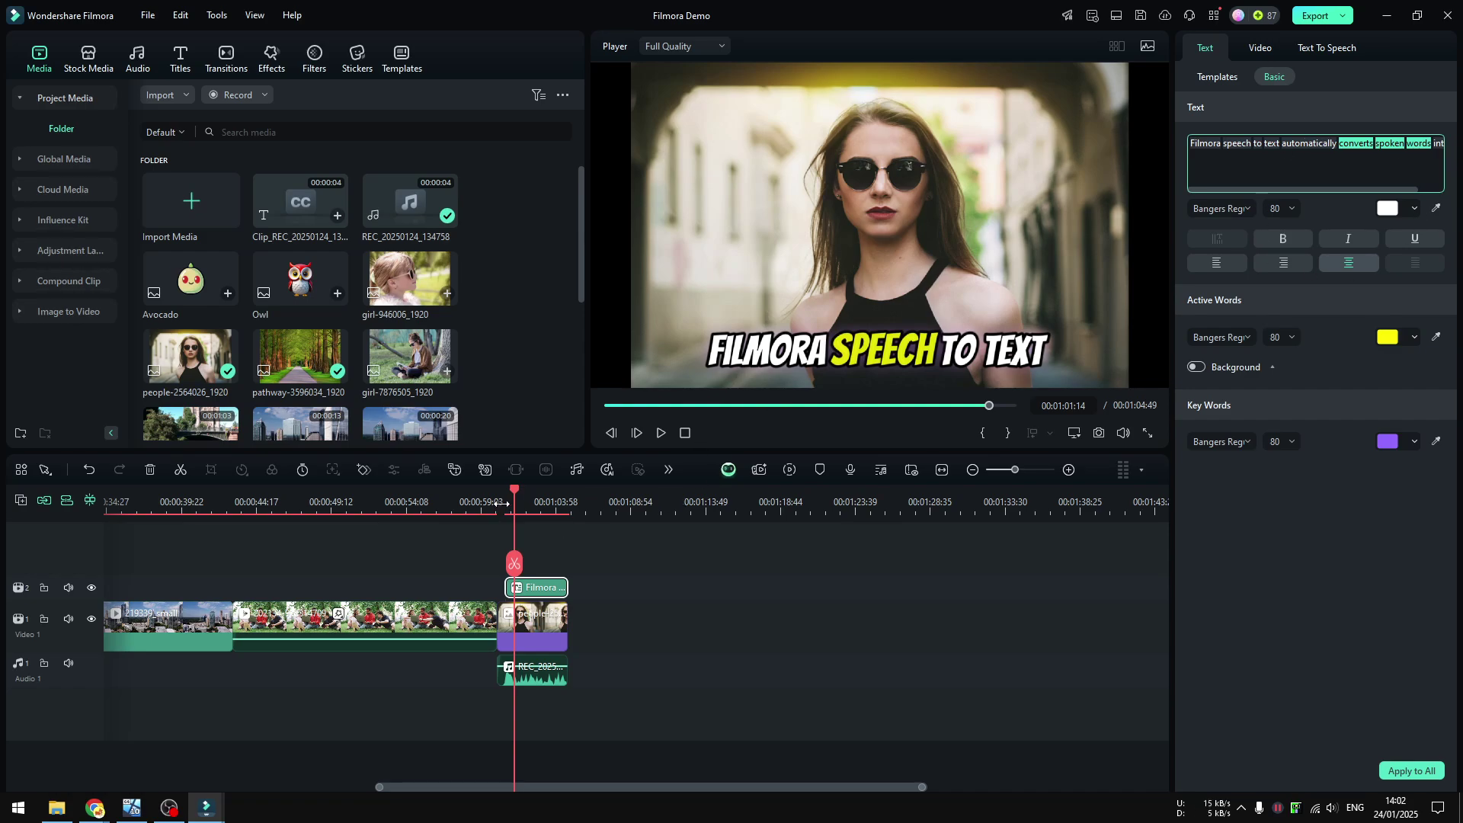
# - Play the clip from before the caption to check it reads 'Filmora speech to text'
pyautogui.click(500, 503)
pyautogui.click(660, 434)
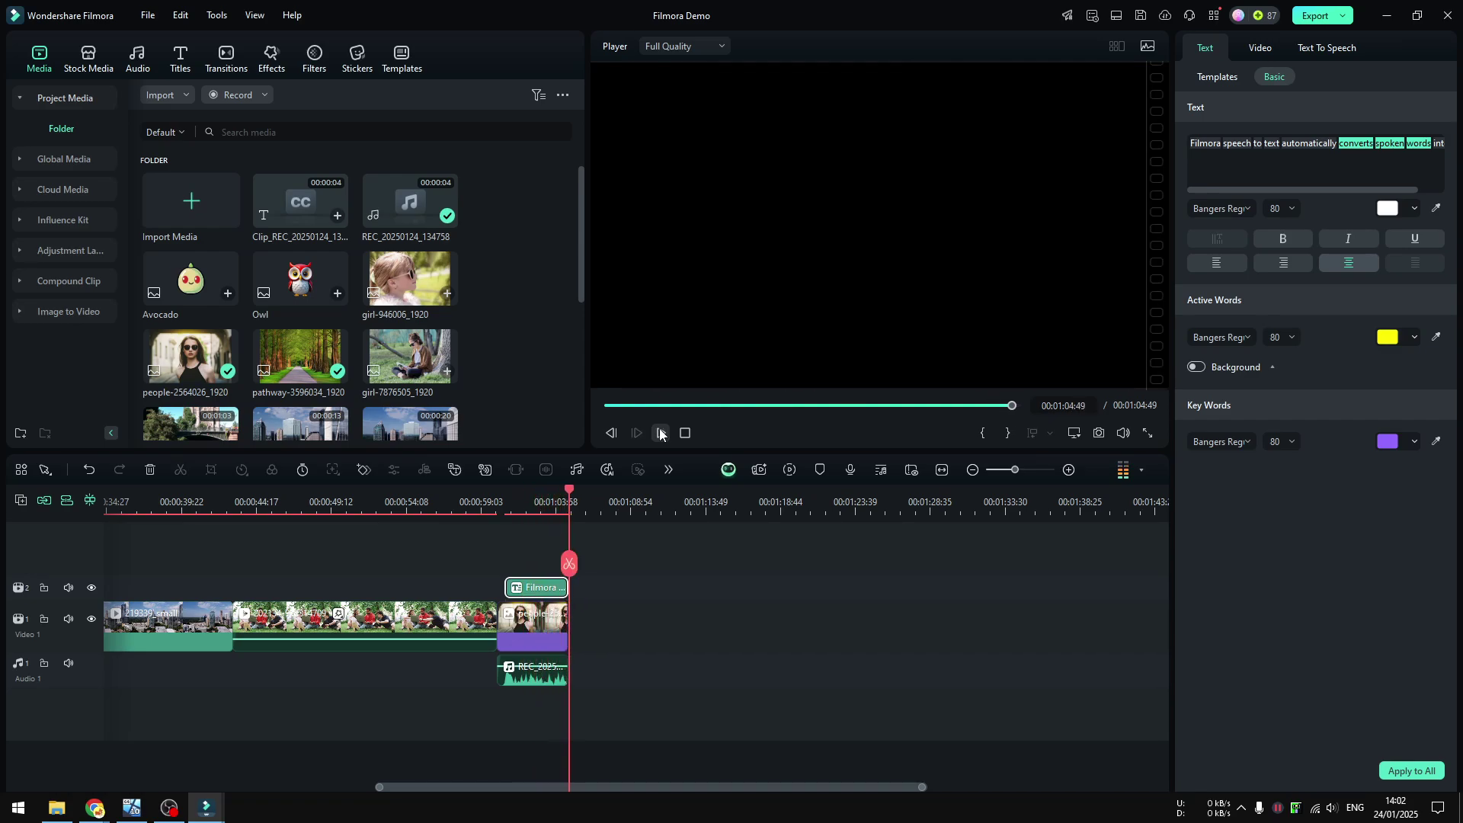
pyautogui.click(520, 496)
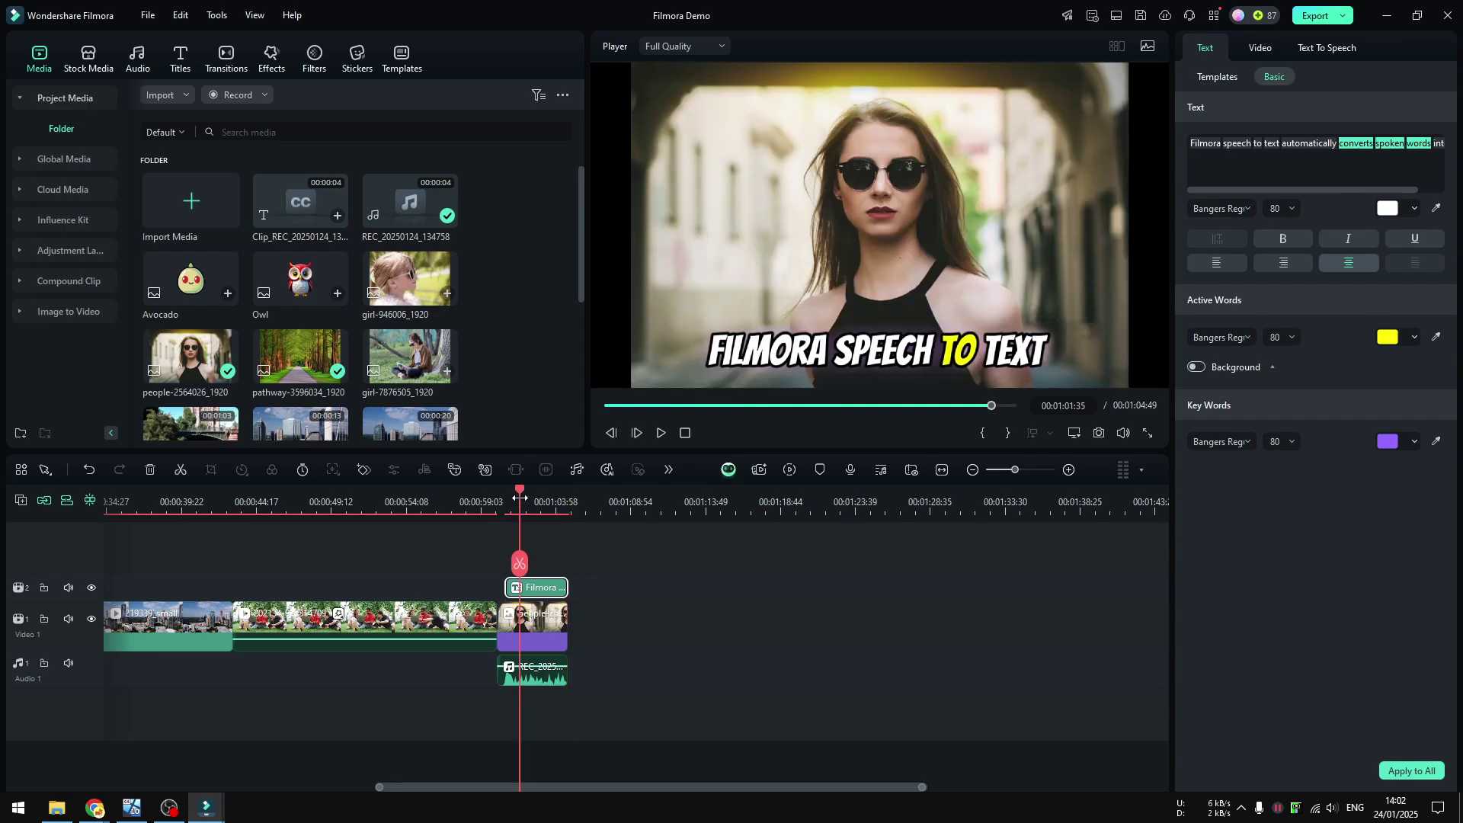